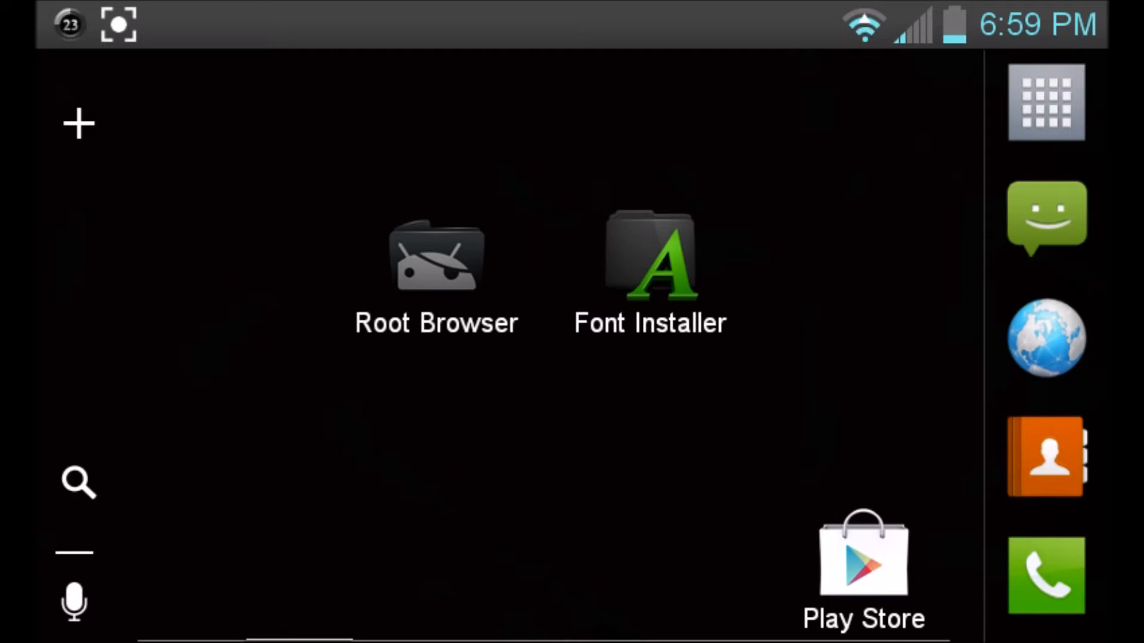
Step: Launch Font Installer from the home screen and scroll the Server font list
{"action": "left_click", "coordinate": [863, 571]}
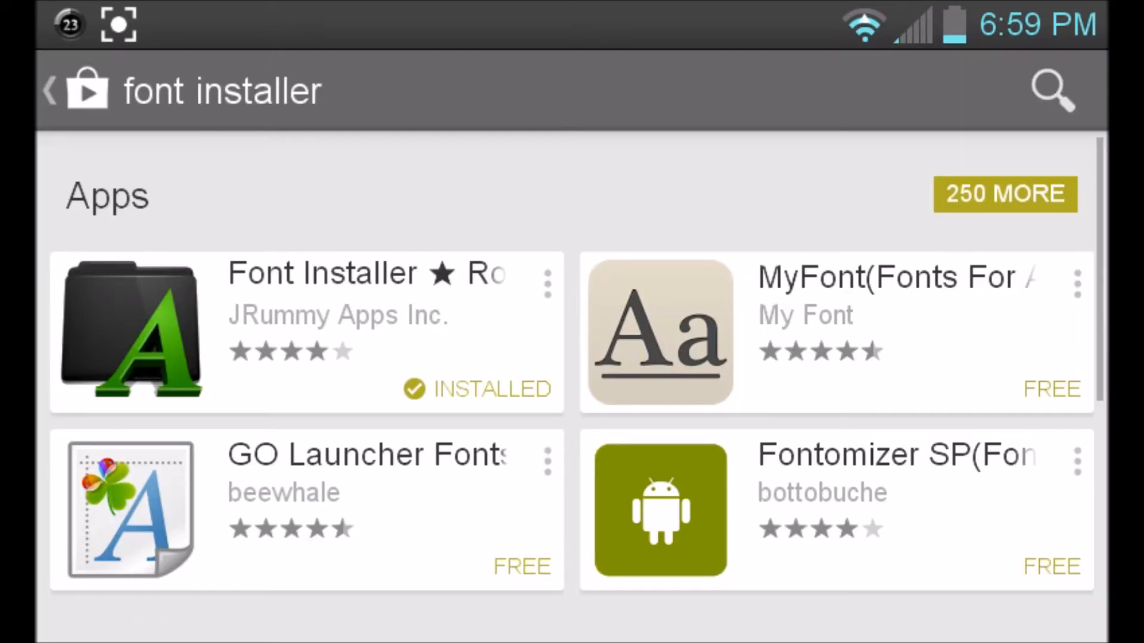
{"action": "key", "text": "Home"}
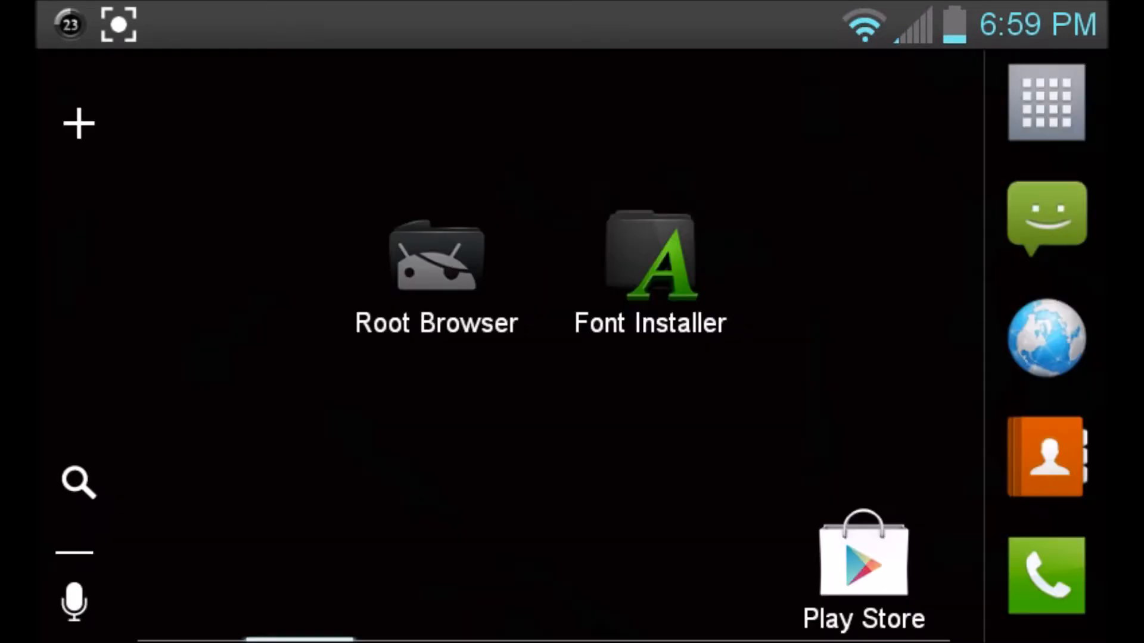
{"action": "left_click", "coordinate": [630, 280]}
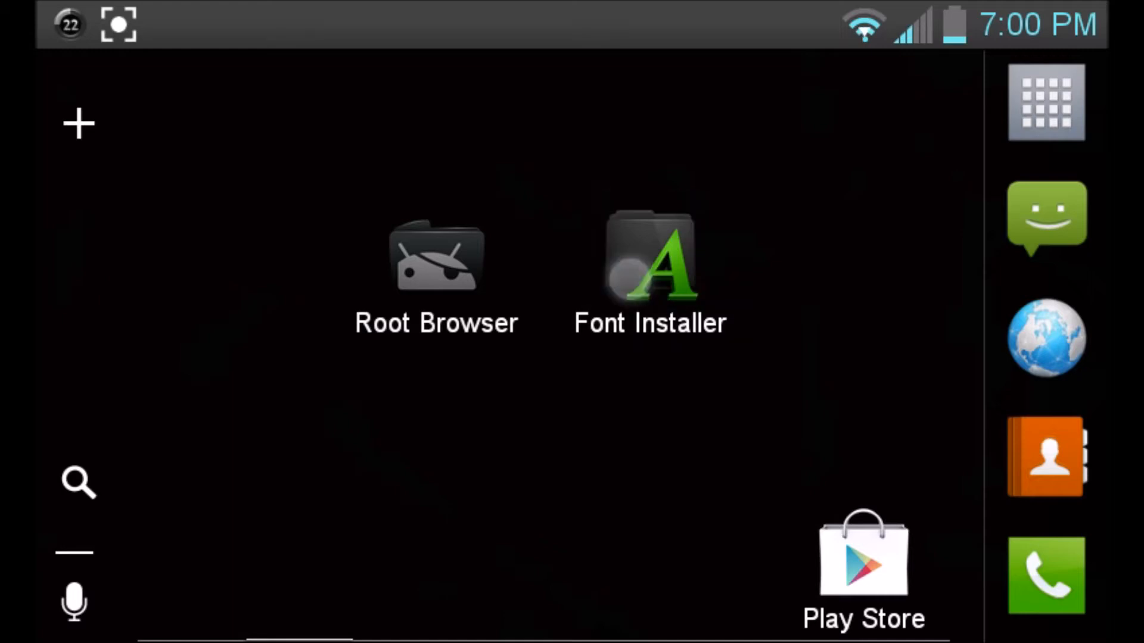
{"action": "left_click_drag", "start_coordinate": [879, 529], "coordinate": [961, 244]}
{"action": "left_click_drag", "start_coordinate": [921, 536], "coordinate": [921, 268]}
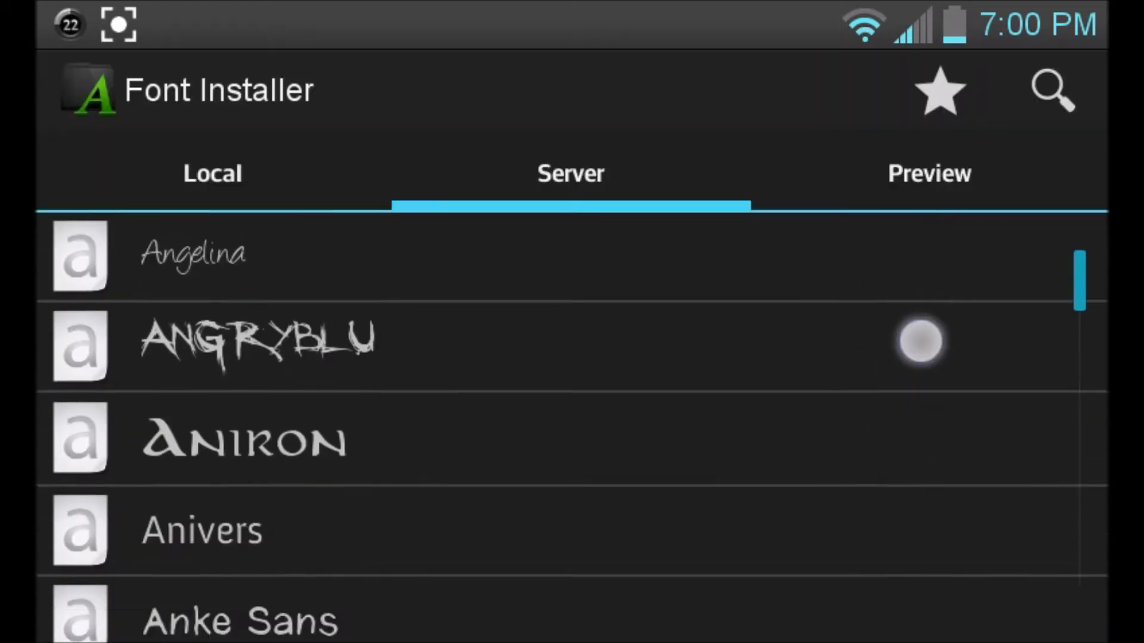
{"action": "left_click_drag", "start_coordinate": [911, 537], "coordinate": [912, 268]}
{"action": "left_click_drag", "start_coordinate": [895, 514], "coordinate": [894, 358]}
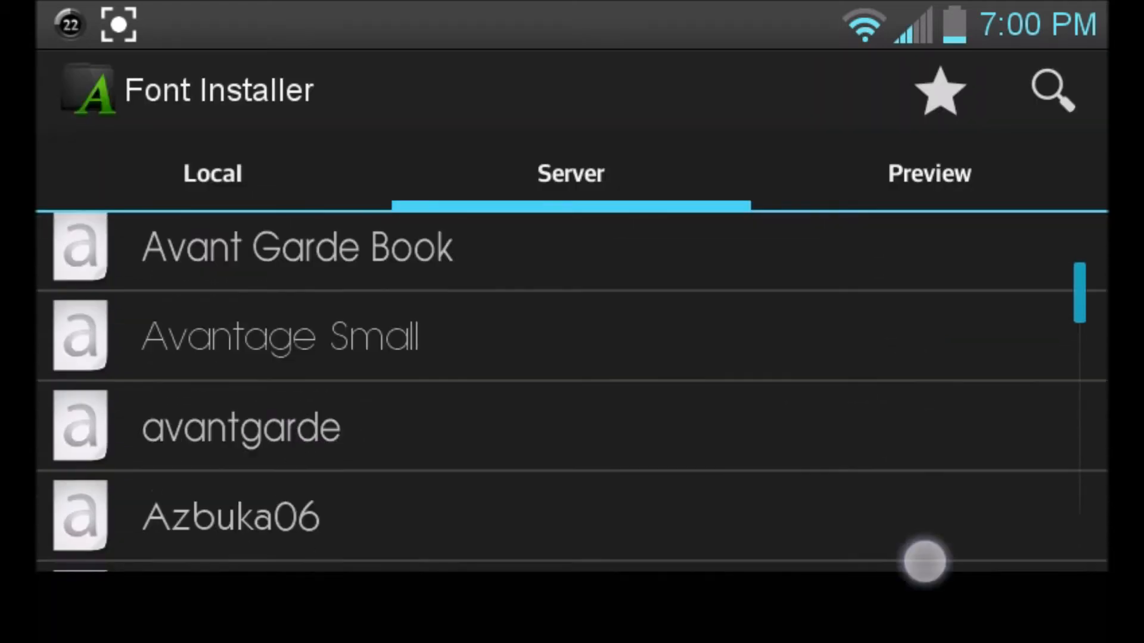
{"action": "left_click_drag", "start_coordinate": [920, 269], "coordinate": [921, 554]}
{"action": "left_click_drag", "start_coordinate": [899, 469], "coordinate": [914, 284]}
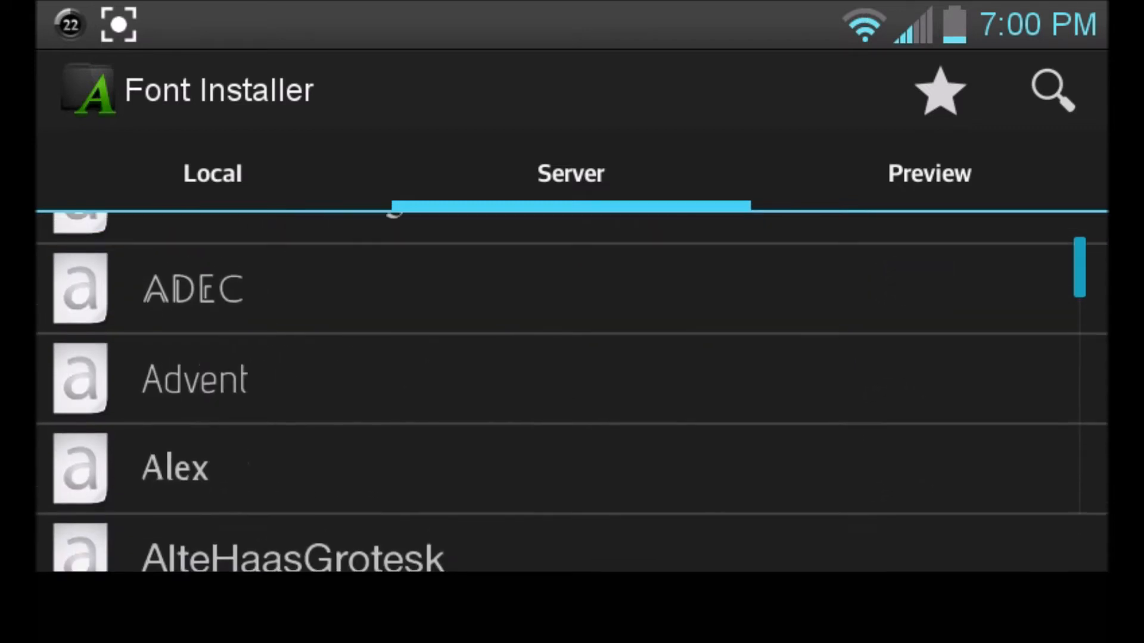
Step: Preview the Advent font, then dismiss the ADarkWedding options back to the Server list
{"action": "left_click", "coordinate": [572, 379]}
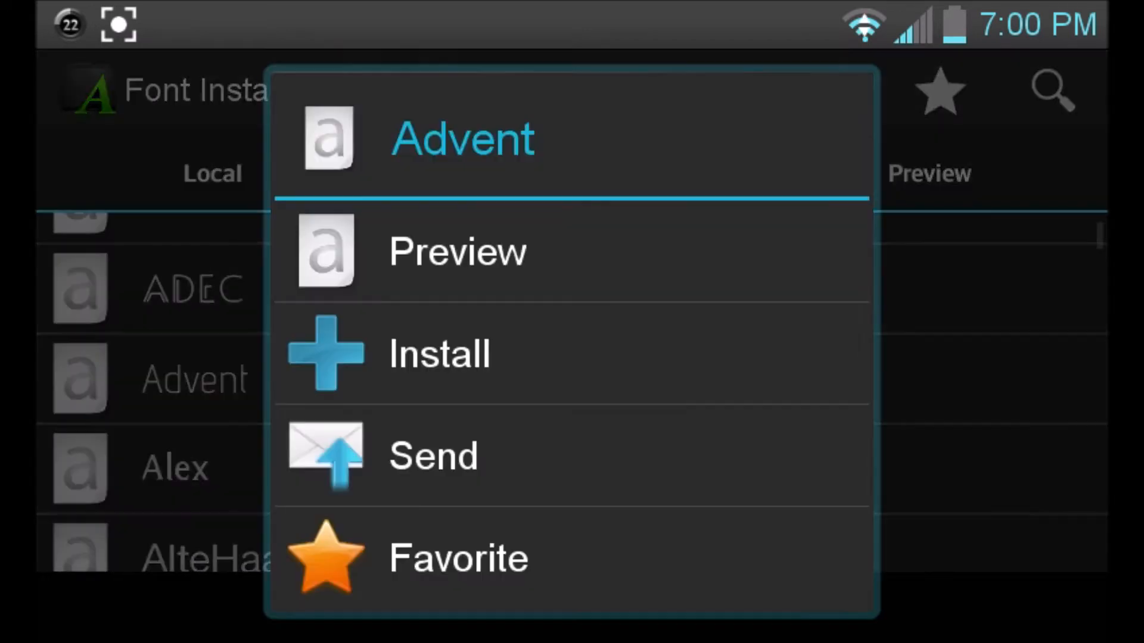
{"action": "left_click", "coordinate": [721, 256]}
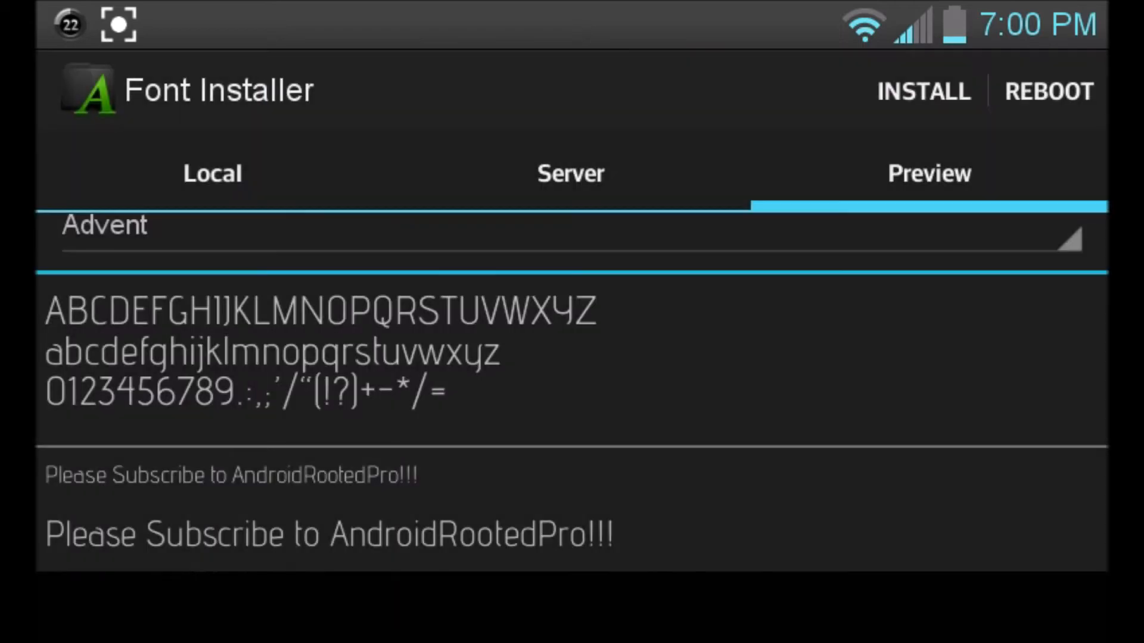
{"action": "left_click_drag", "start_coordinate": [960, 476], "coordinate": [975, 329]}
{"action": "left_click_drag", "start_coordinate": [984, 473], "coordinate": [991, 277]}
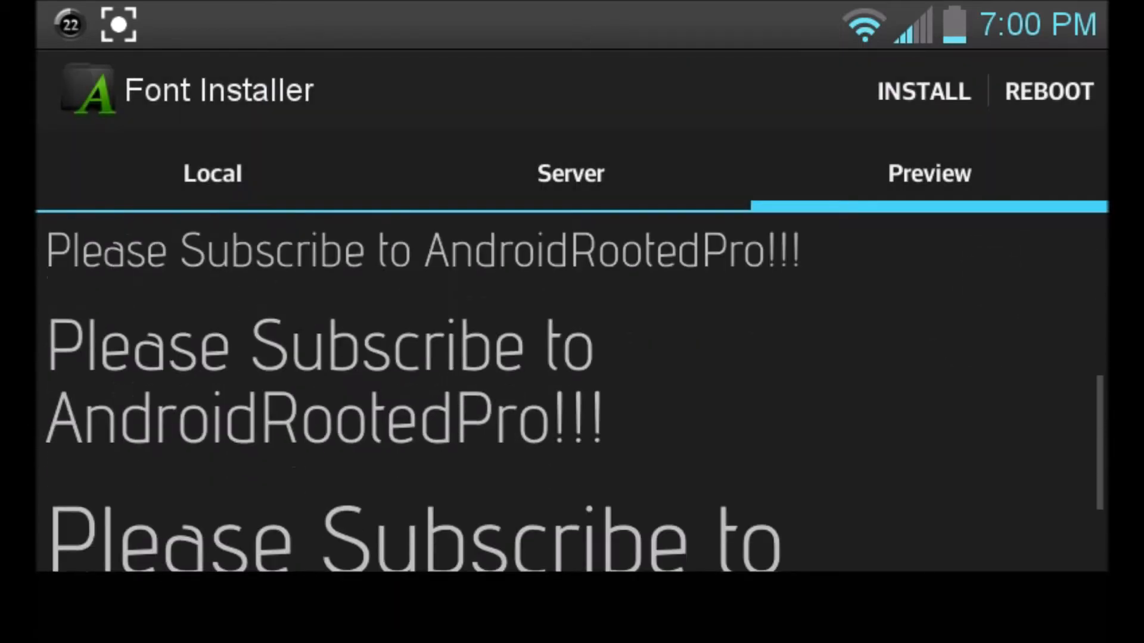
{"action": "left_click_drag", "start_coordinate": [974, 474], "coordinate": [1009, 259]}
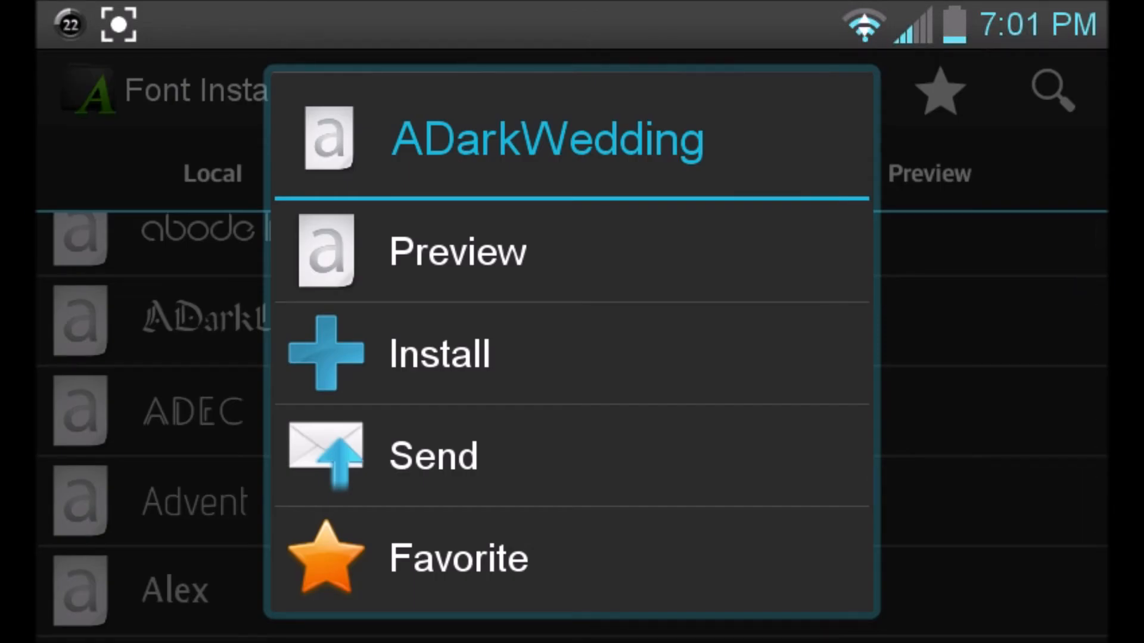
{"action": "key", "text": "Escape"}
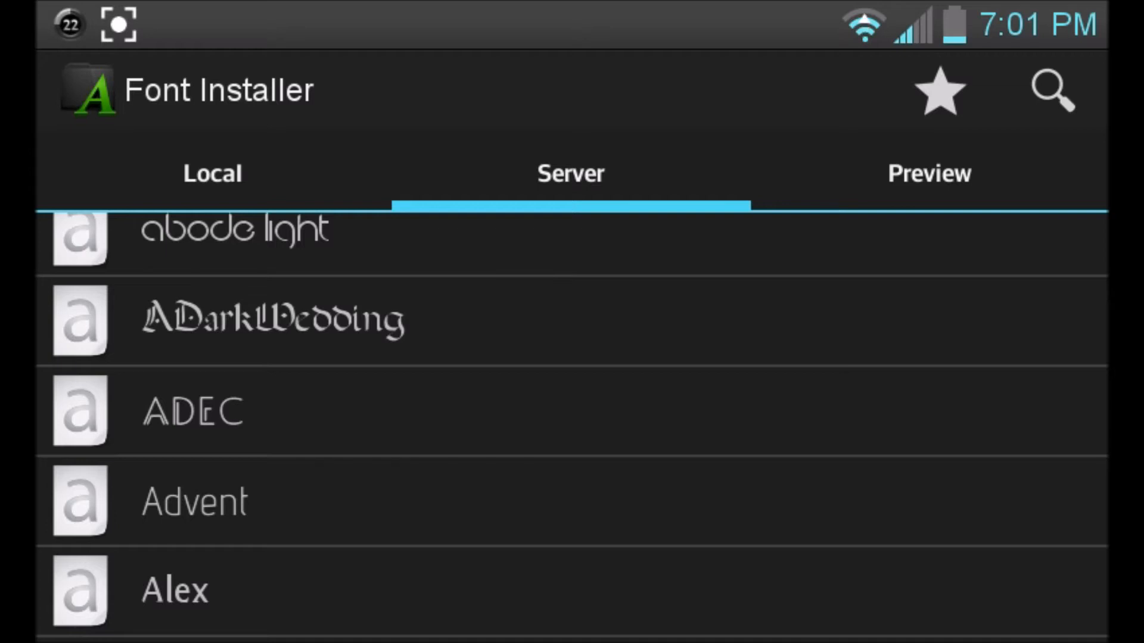
Step: In Preferences, check Install Path at /system/fonts unchanged, then bring up the Select Fonts list
{"action": "key", "text": "Menu"}
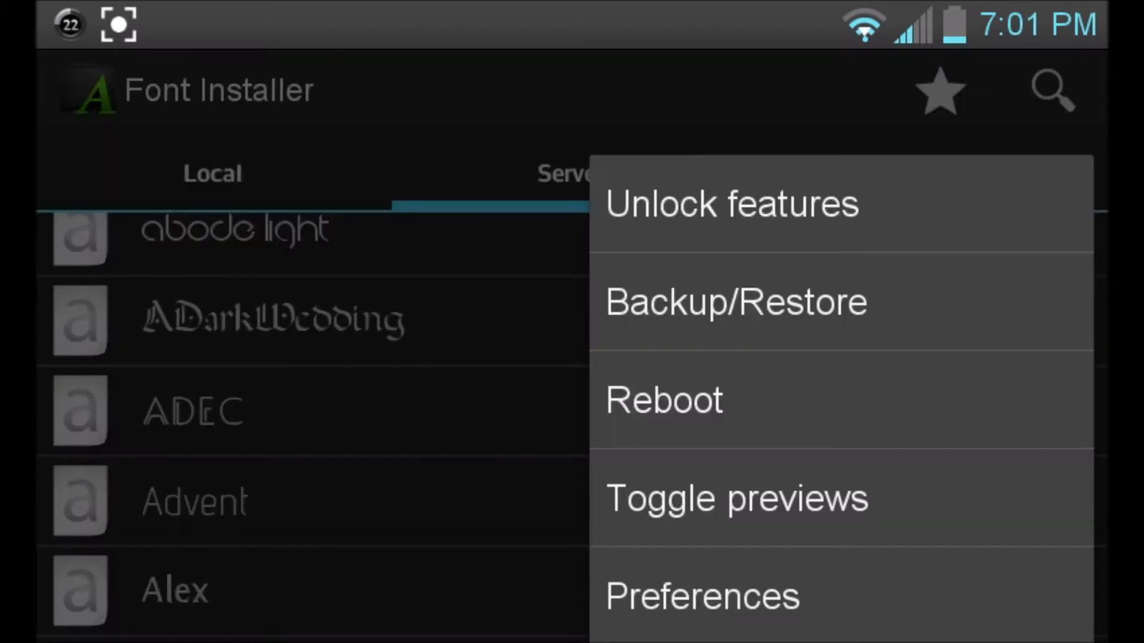
{"action": "left_click", "coordinate": [893, 588]}
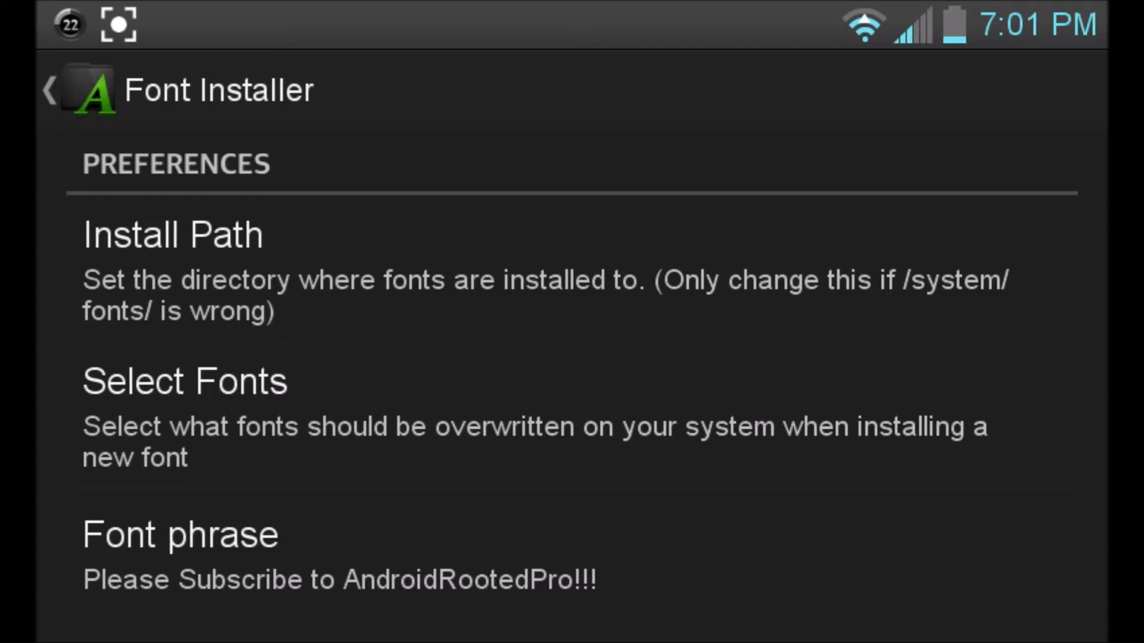
{"action": "left_click", "coordinate": [572, 269]}
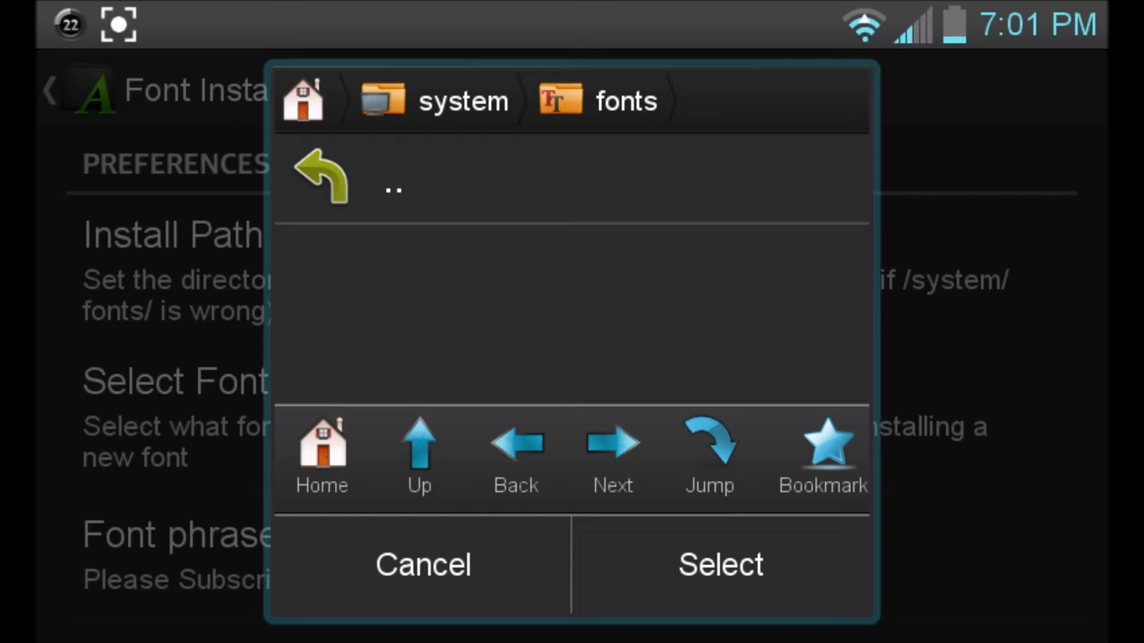
{"action": "left_click", "coordinate": [722, 564]}
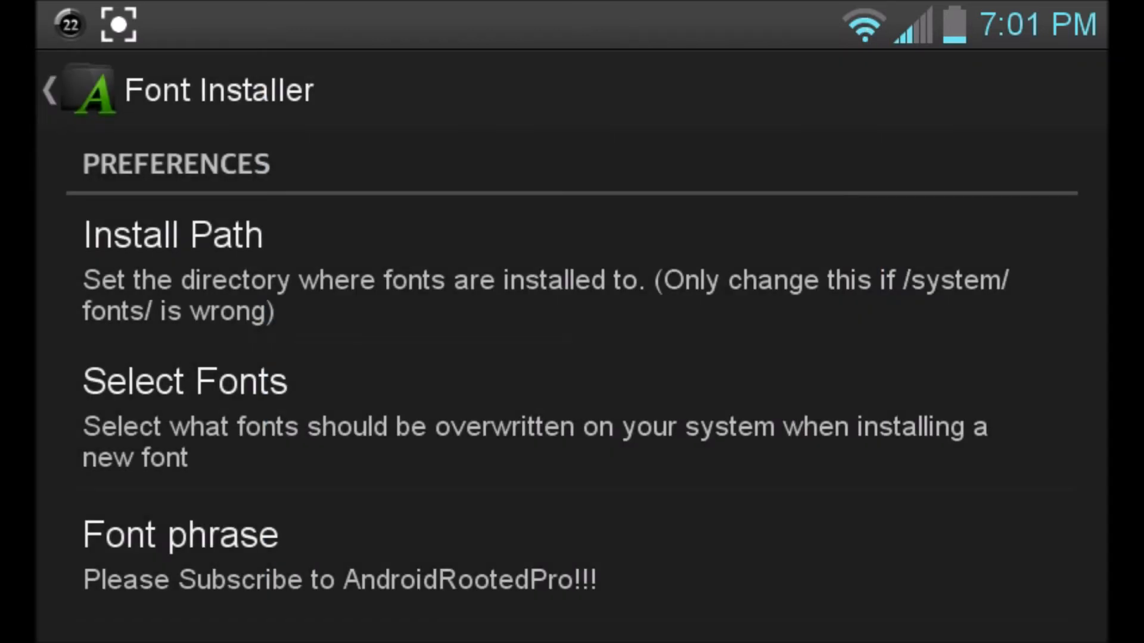
{"action": "left_click", "coordinate": [184, 411]}
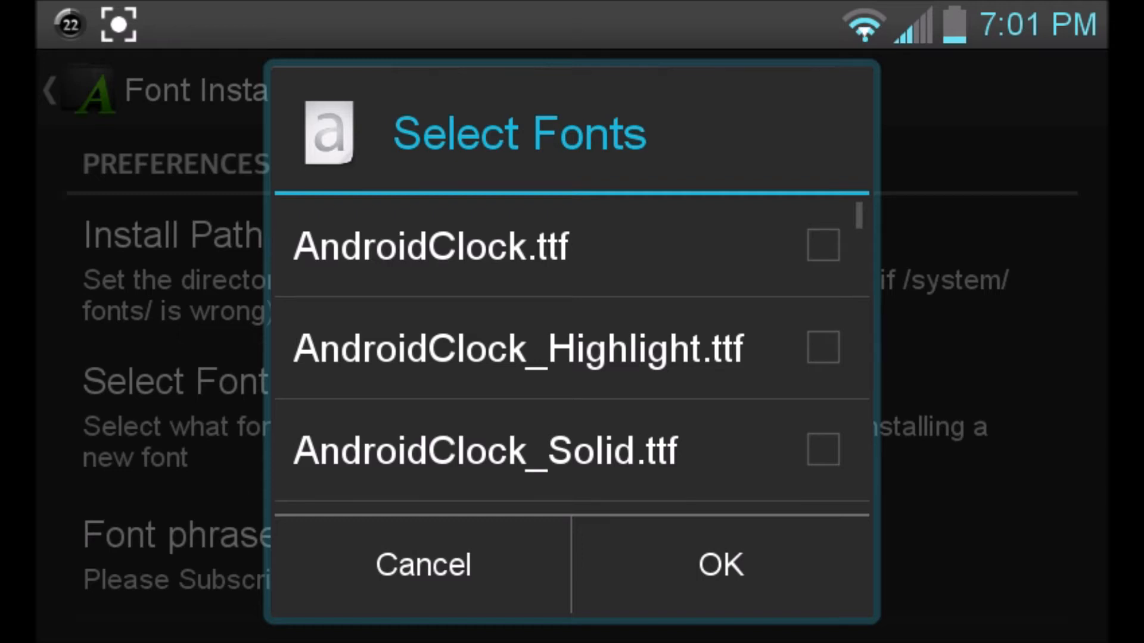
{"action": "scroll", "coordinate": [402, 358], "scroll_direction": "down", "scroll_amount": 4}
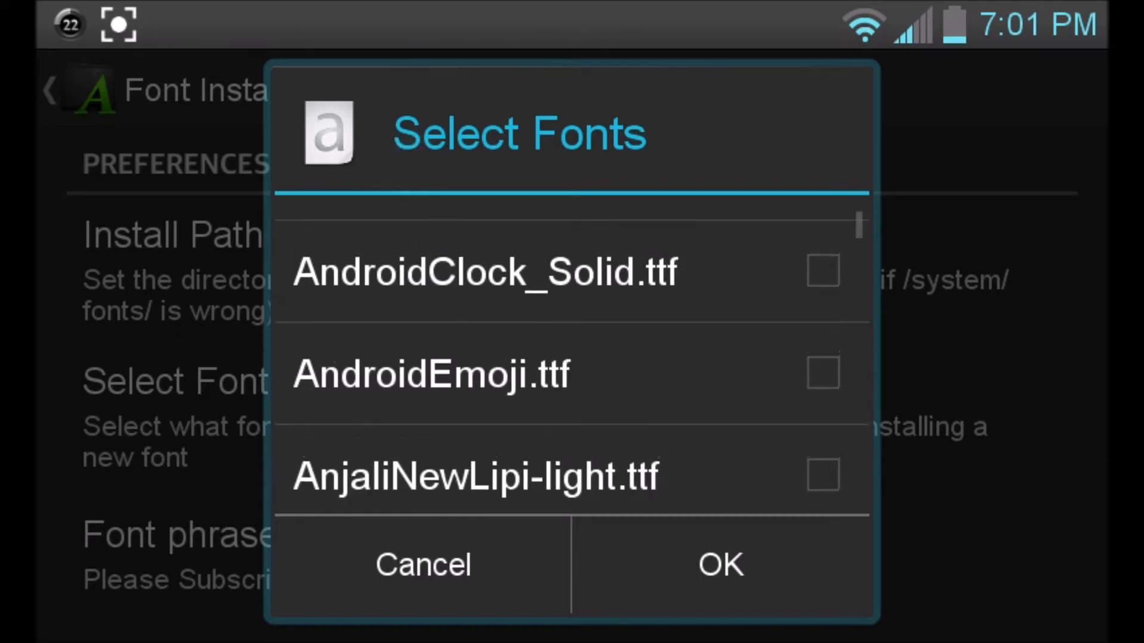
{"action": "scroll", "coordinate": [402, 358], "scroll_direction": "down", "scroll_amount": 3}
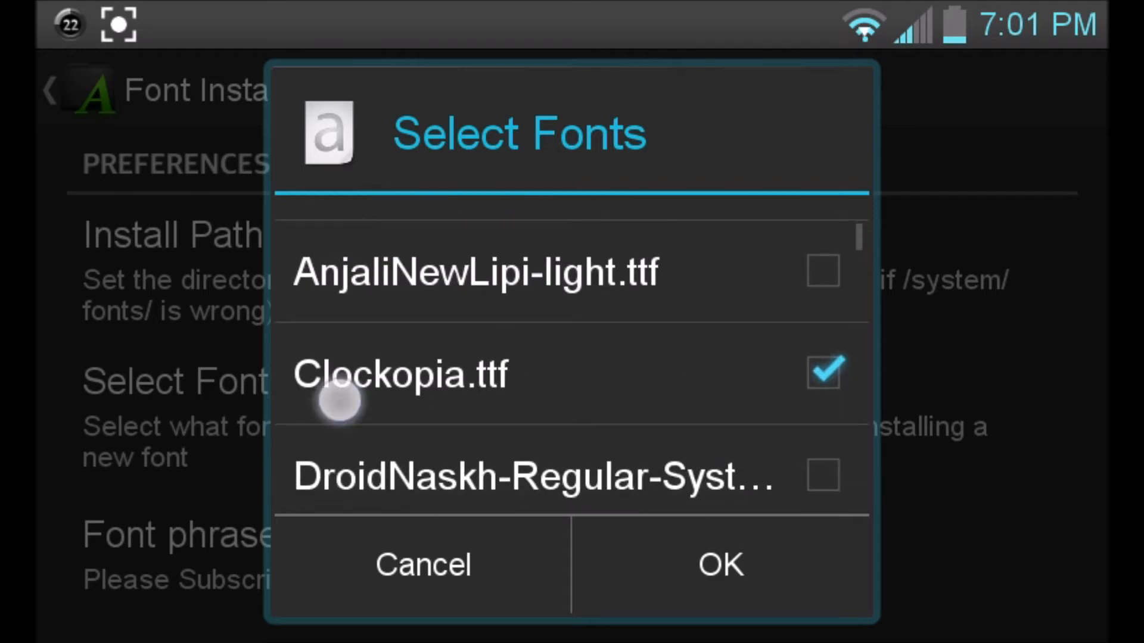
{"action": "left_click_drag", "start_coordinate": [339, 400], "coordinate": [324, 288]}
{"action": "left_click_drag", "start_coordinate": [331, 398], "coordinate": [350, 210]}
{"action": "left_click_drag", "start_coordinate": [384, 393], "coordinate": [383, 238]}
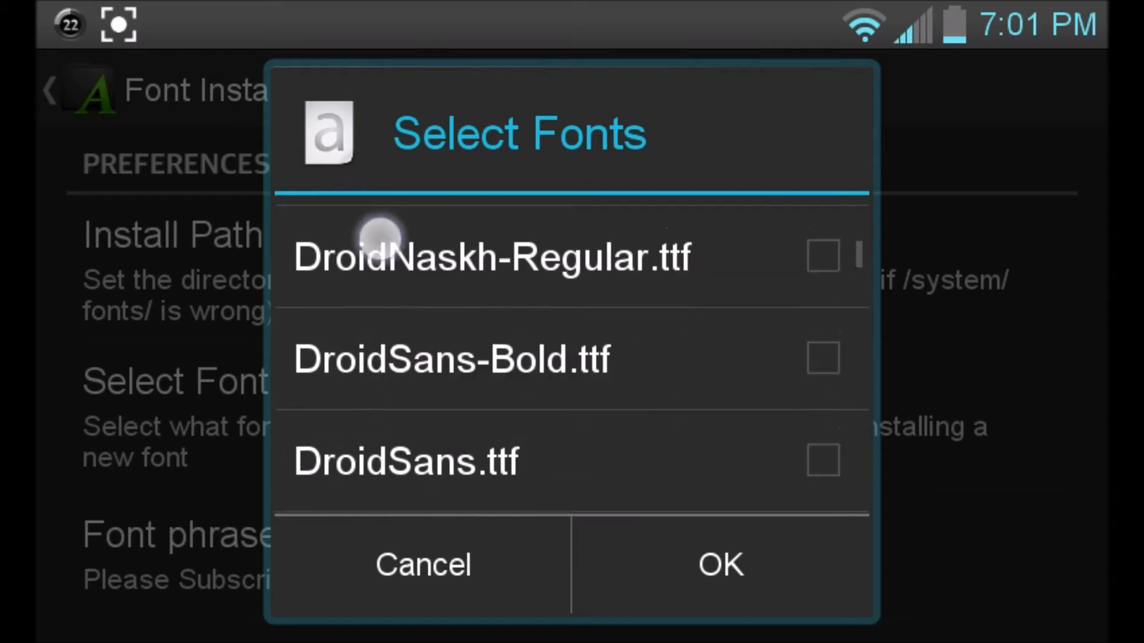
{"action": "left_click_drag", "start_coordinate": [383, 501], "coordinate": [383, 375]}
{"action": "left_click_drag", "start_coordinate": [385, 482], "coordinate": [384, 206]}
{"action": "left_click_drag", "start_coordinate": [375, 357], "coordinate": [375, 143]}
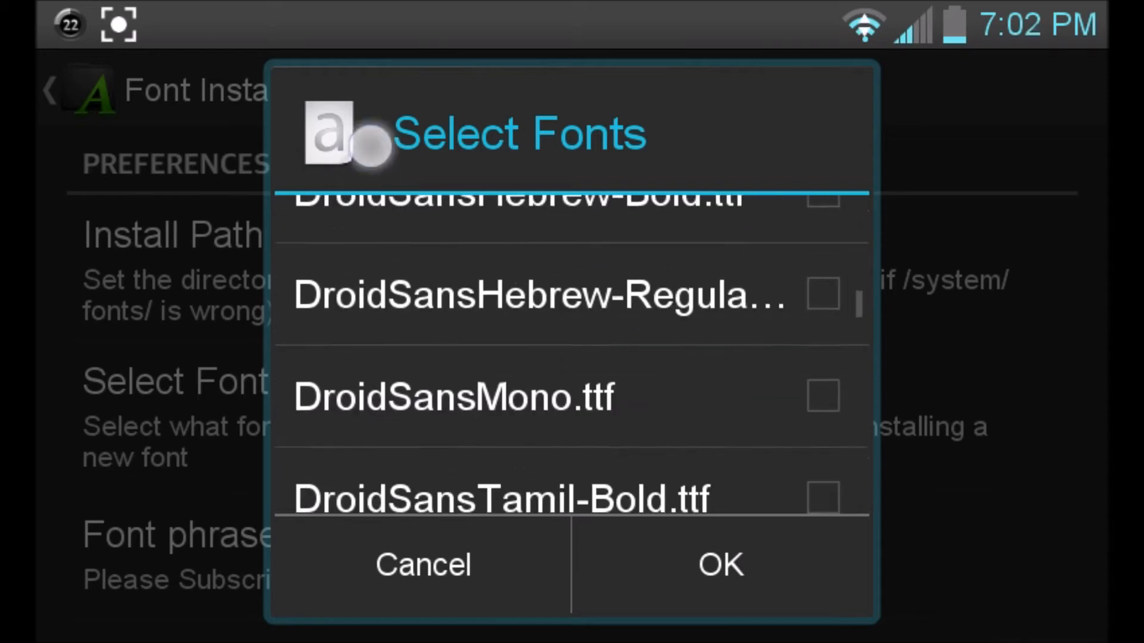
{"action": "left_click_drag", "start_coordinate": [425, 420], "coordinate": [424, 251]}
{"action": "mouse_move", "coordinate": [445, 447]}
{"action": "left_mouse_down"}
{"action": "mouse_move", "coordinate": [438, 223]}
{"action": "mouse_move", "coordinate": [438, 250]}
{"action": "left_mouse_up"}
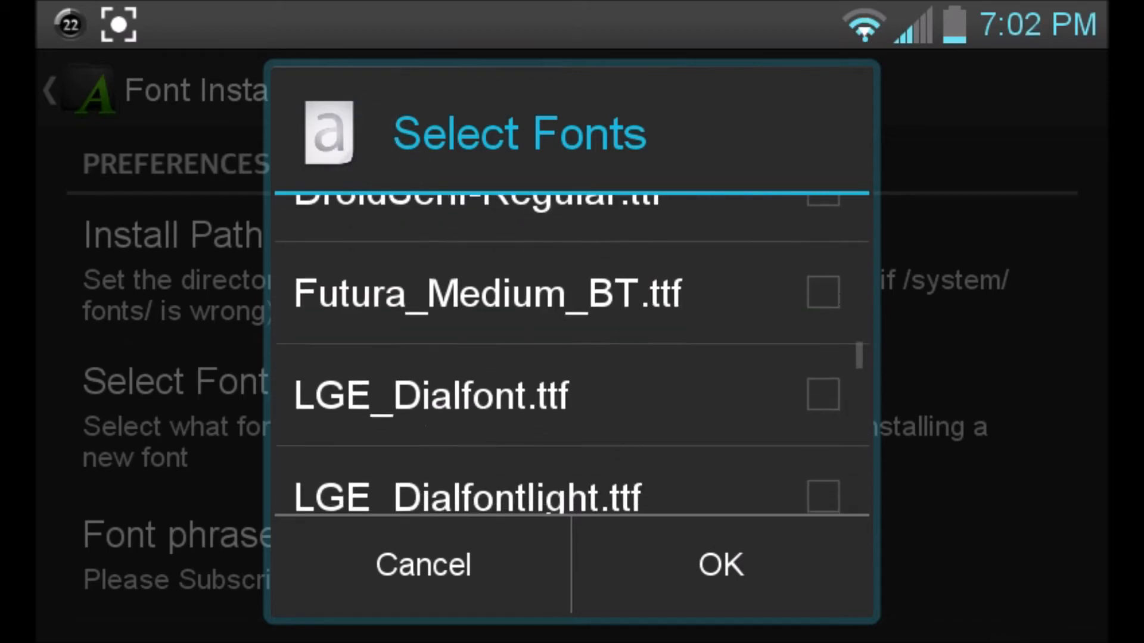
{"action": "left_click_drag", "start_coordinate": [385, 446], "coordinate": [380, 165]}
{"action": "left_click_drag", "start_coordinate": [393, 402], "coordinate": [393, 134]}
{"action": "mouse_move", "coordinate": [384, 446]}
{"action": "left_mouse_down"}
{"action": "mouse_move", "coordinate": [384, 143]}
{"action": "mouse_move", "coordinate": [384, 192]}
{"action": "left_mouse_up"}
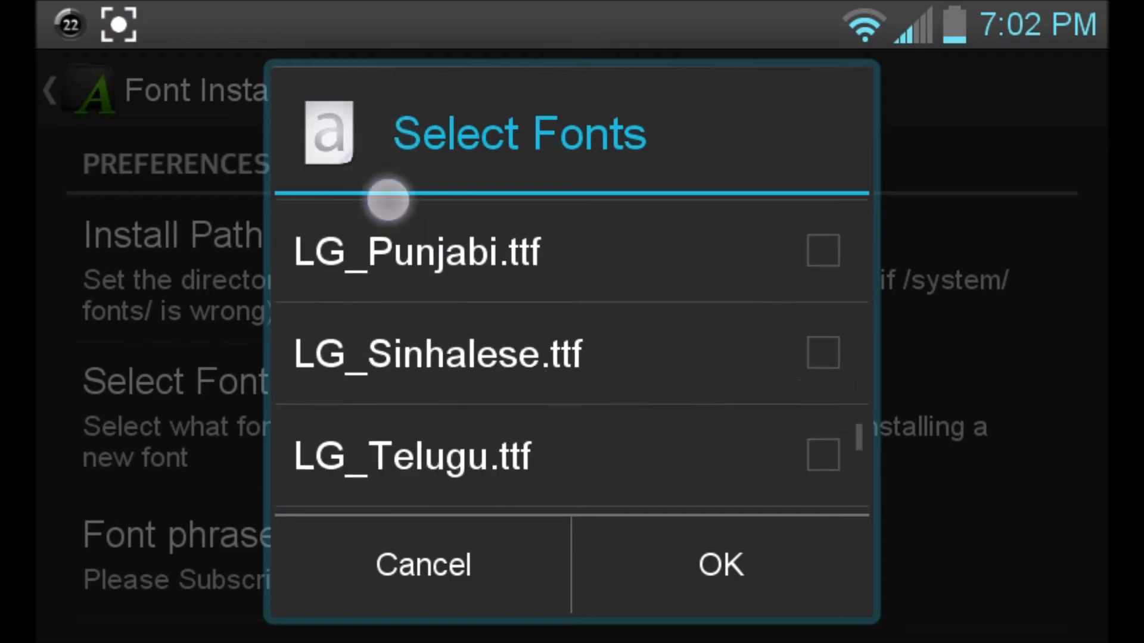
{"action": "left_click_drag", "start_coordinate": [420, 465], "coordinate": [420, 206]}
{"action": "left_click_drag", "start_coordinate": [420, 384], "coordinate": [435, 512]}
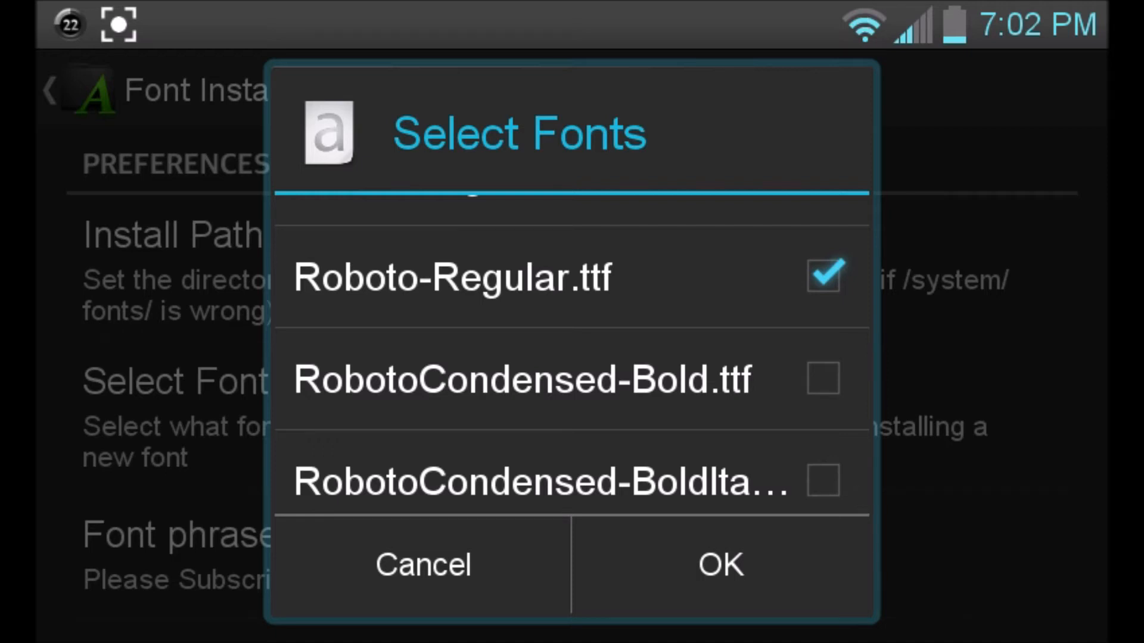
{"action": "left_click_drag", "start_coordinate": [380, 384], "coordinate": [380, 464]}
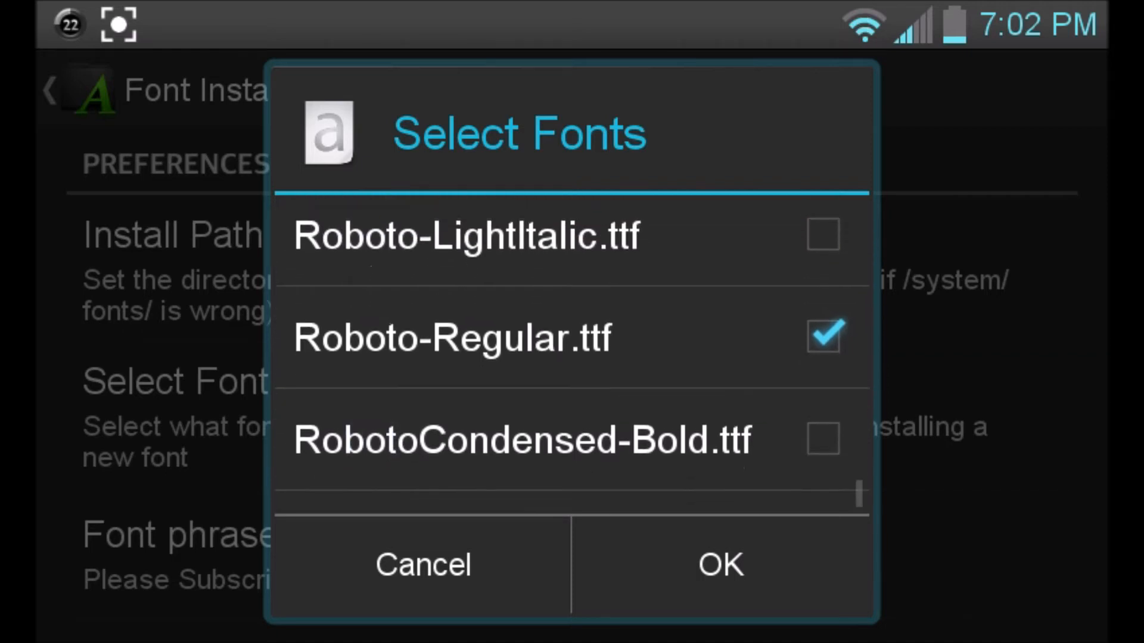
{"action": "left_click_drag", "start_coordinate": [420, 269], "coordinate": [421, 466]}
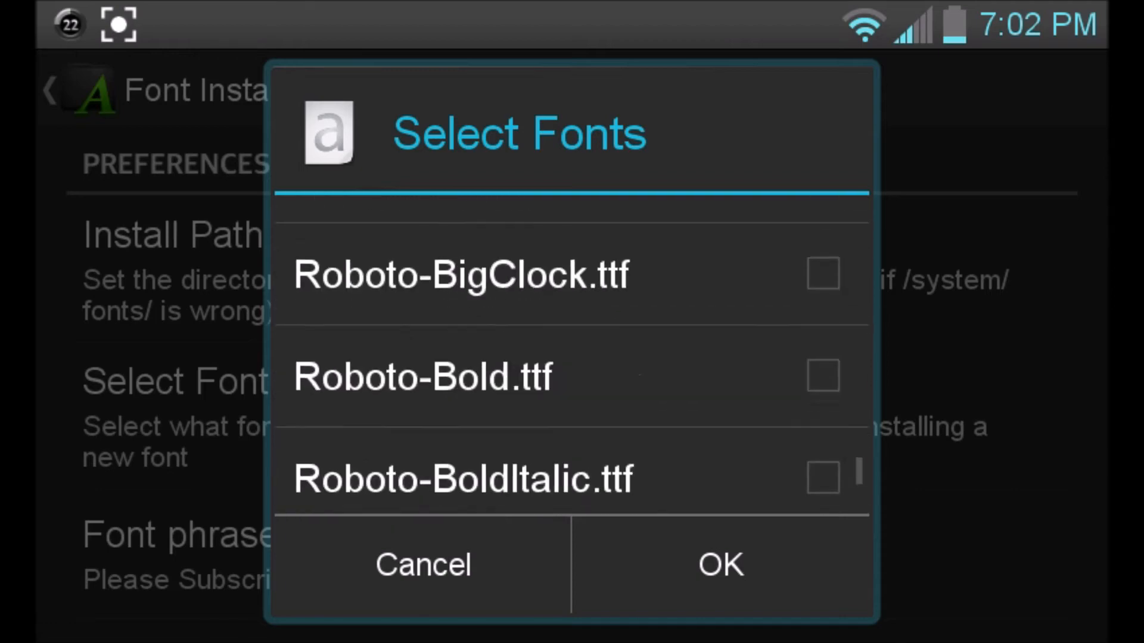
{"action": "left_click_drag", "start_coordinate": [410, 346], "coordinate": [410, 500]}
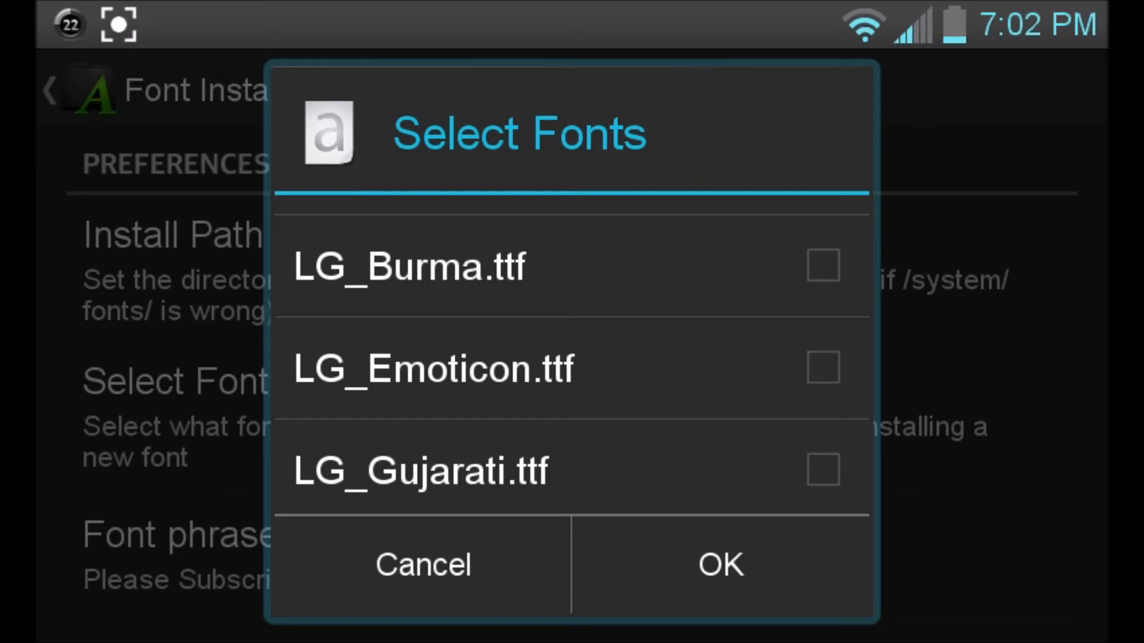
Step: Cancel the Select Fonts dialog, return home and launch Root Browser
{"action": "left_click", "coordinate": [424, 564]}
{"action": "key", "text": "Home"}
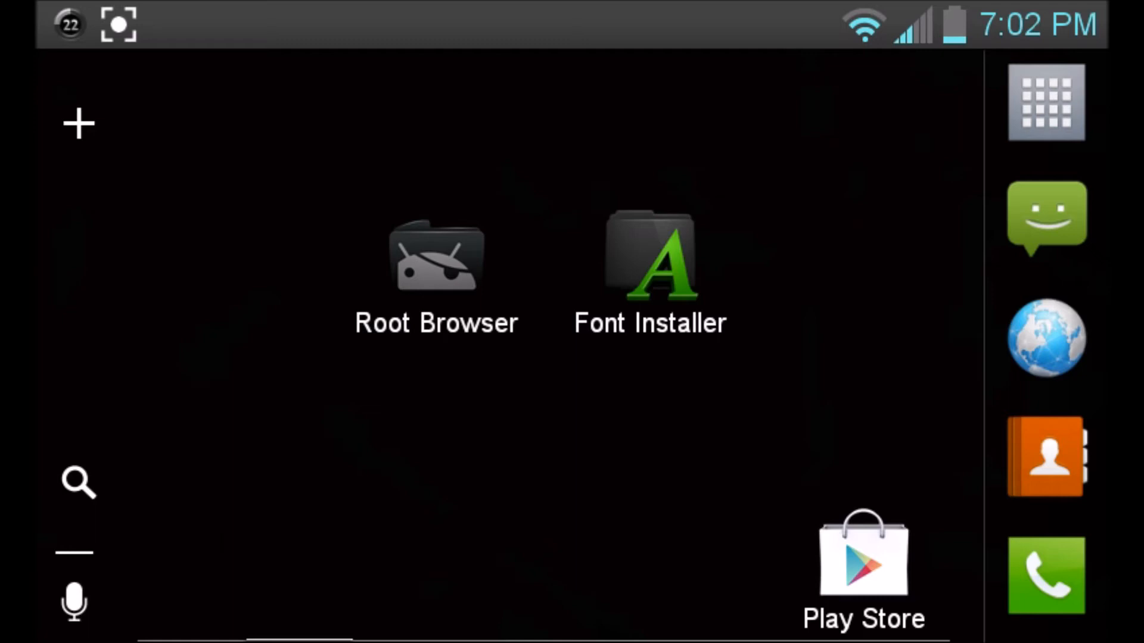
{"action": "left_click", "coordinate": [436, 268]}
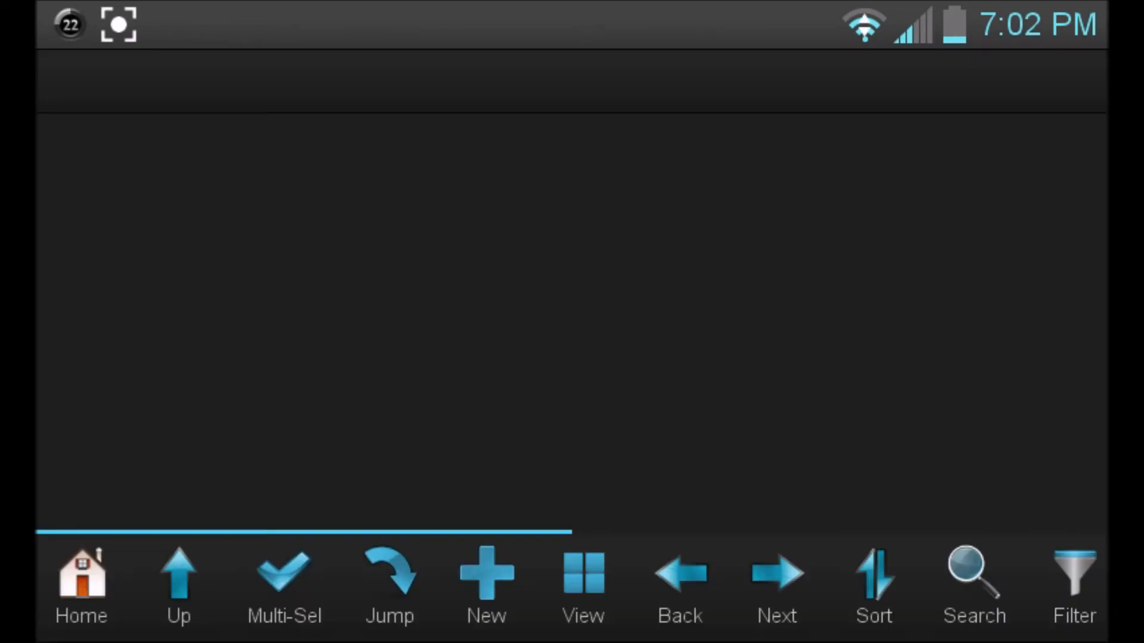
{"action": "scroll", "coordinate": [946, 396], "scroll_direction": "down", "scroll_amount": 5}
{"action": "scroll", "coordinate": [945, 349], "scroll_direction": "down", "scroll_amount": 10}
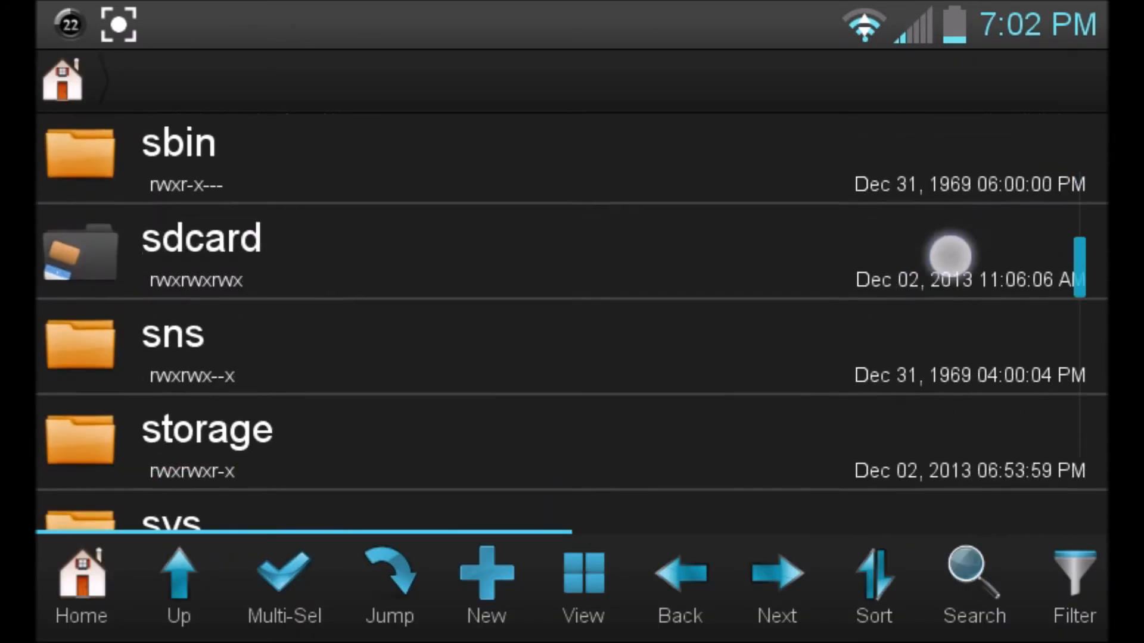
Step: Navigate to /system/etc and tap system_fonts.xml to get the Open with chooser
{"action": "left_click", "coordinate": [572, 350]}
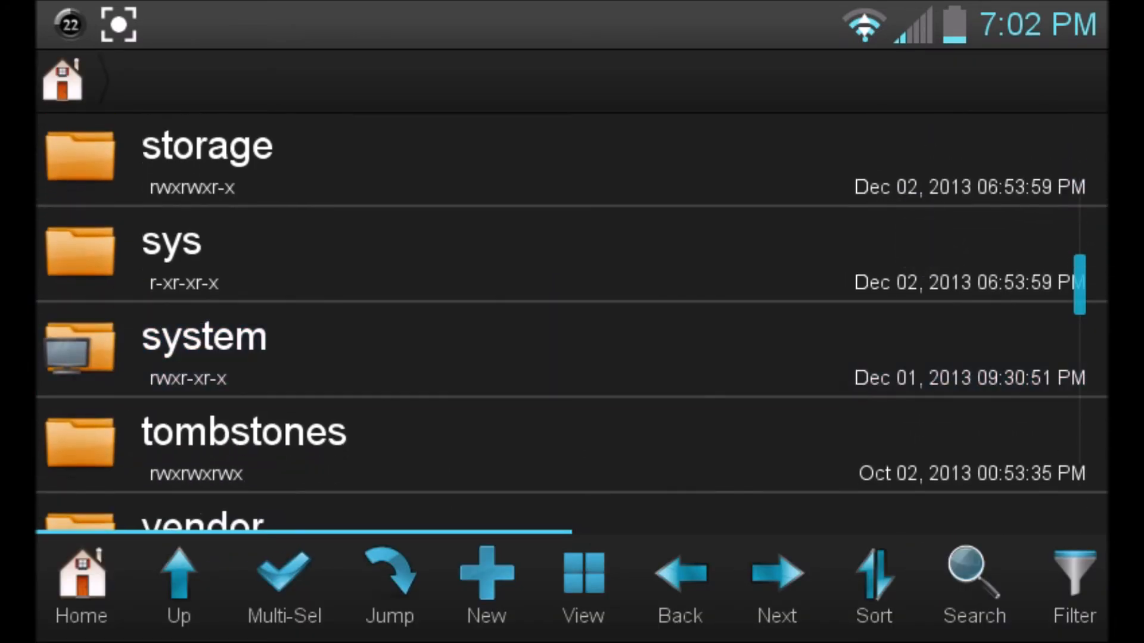
{"action": "scroll", "coordinate": [925, 291], "scroll_direction": "down", "scroll_amount": 5}
{"action": "scroll", "coordinate": [925, 291], "scroll_direction": "down", "scroll_amount": 5}
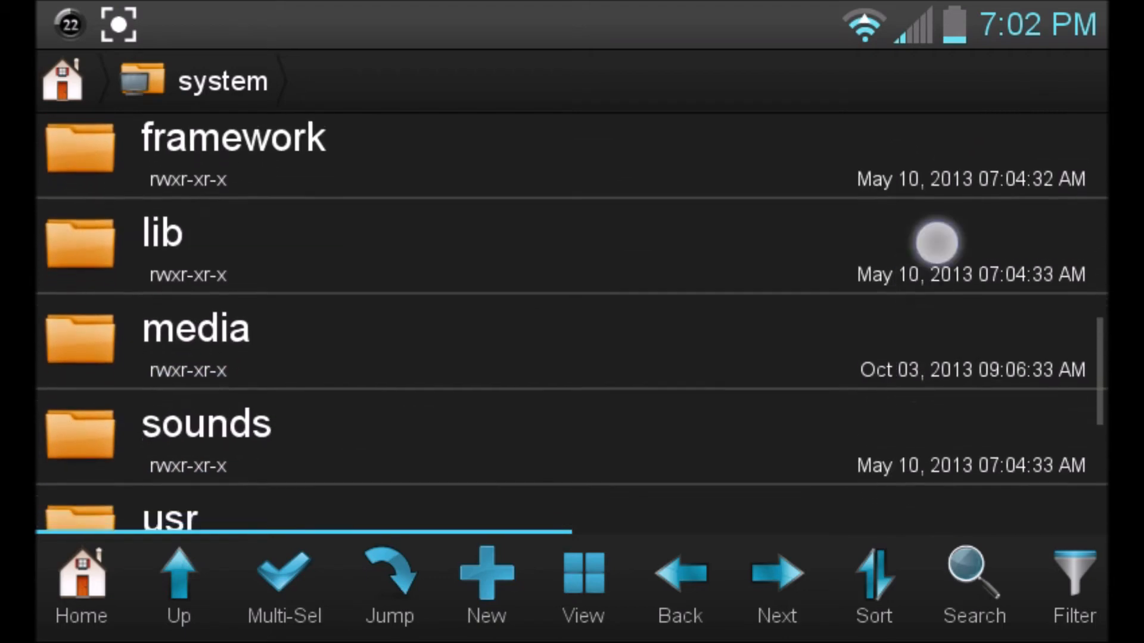
{"action": "scroll", "coordinate": [925, 313], "scroll_direction": "up", "scroll_amount": 10}
{"action": "scroll", "coordinate": [921, 260], "scroll_direction": "down", "scroll_amount": 2}
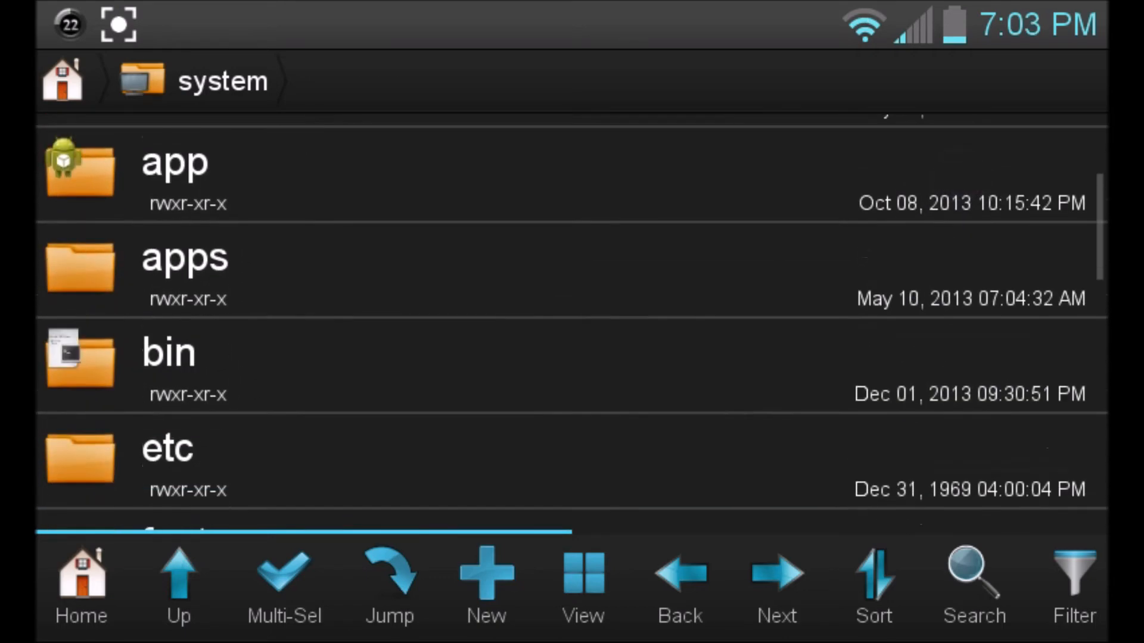
{"action": "left_click", "coordinate": [902, 376]}
{"action": "scroll", "coordinate": [918, 266], "scroll_direction": "down", "scroll_amount": 10}
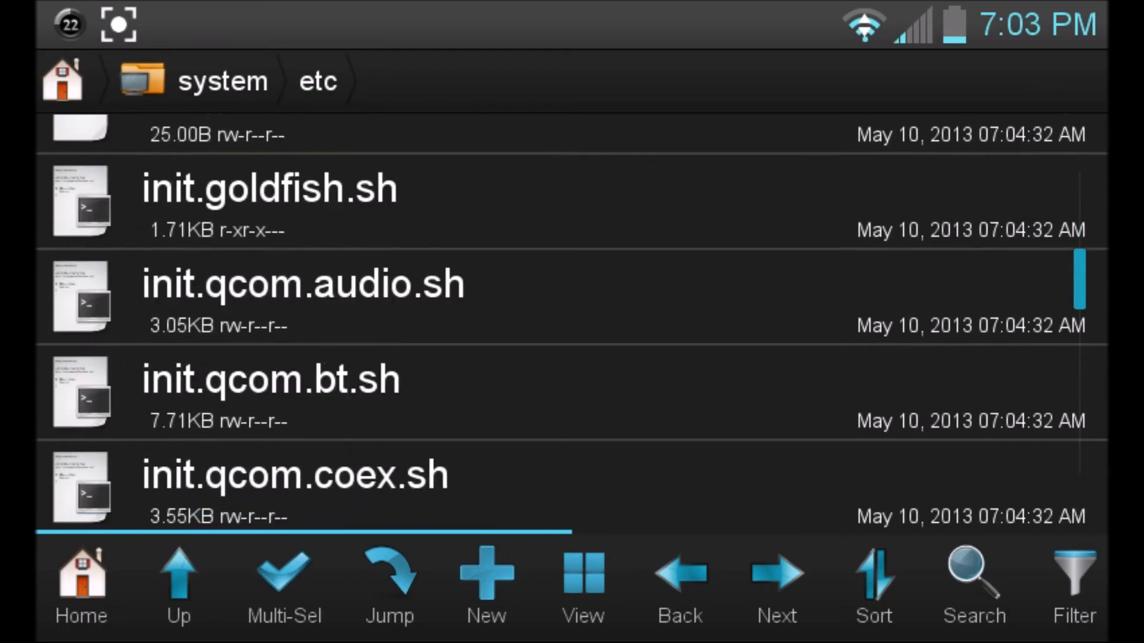
{"action": "scroll", "coordinate": [918, 266], "scroll_direction": "down", "scroll_amount": 5}
{"action": "scroll", "coordinate": [907, 349], "scroll_direction": "down", "scroll_amount": 5}
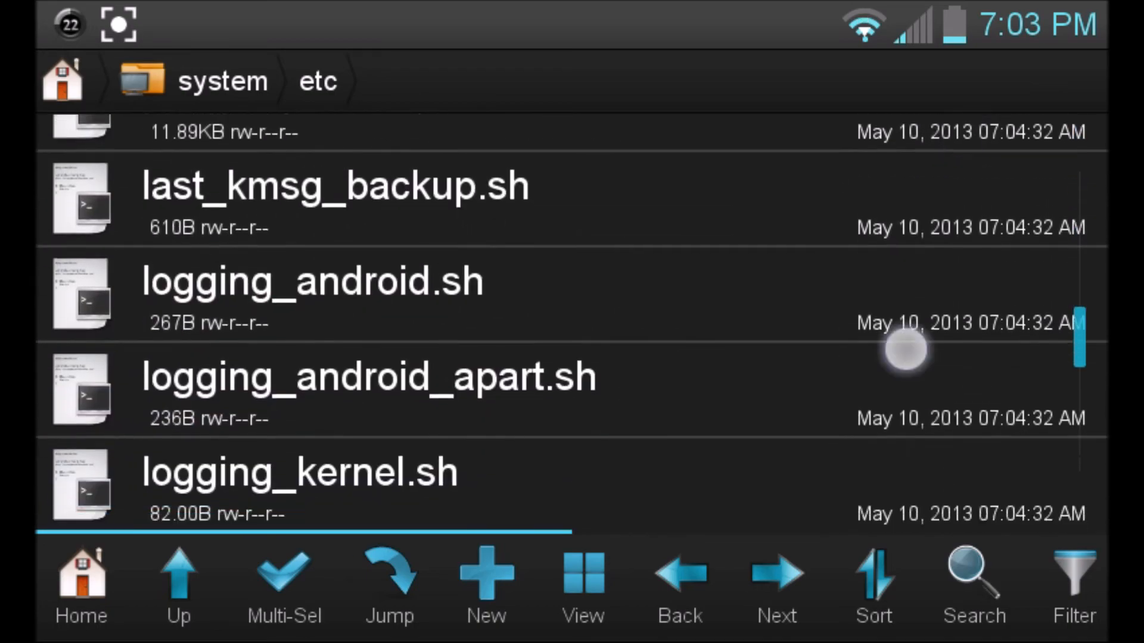
{"action": "scroll", "coordinate": [907, 348], "scroll_direction": "down", "scroll_amount": 5}
{"action": "scroll", "coordinate": [961, 183], "scroll_direction": "down", "scroll_amount": 4}
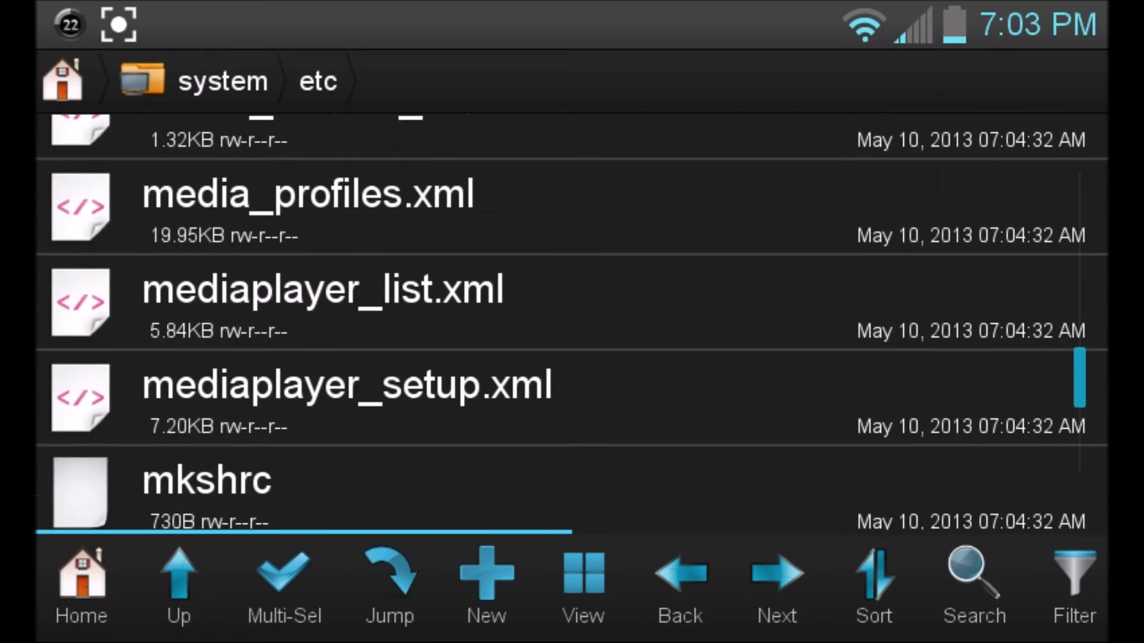
{"action": "scroll", "coordinate": [961, 183], "scroll_direction": "down", "scroll_amount": 4}
{"action": "scroll", "coordinate": [956, 224], "scroll_direction": "down", "scroll_amount": 4}
{"action": "scroll", "coordinate": [950, 254], "scroll_direction": "down", "scroll_amount": 3}
{"action": "scroll", "coordinate": [950, 255], "scroll_direction": "down", "scroll_amount": 5}
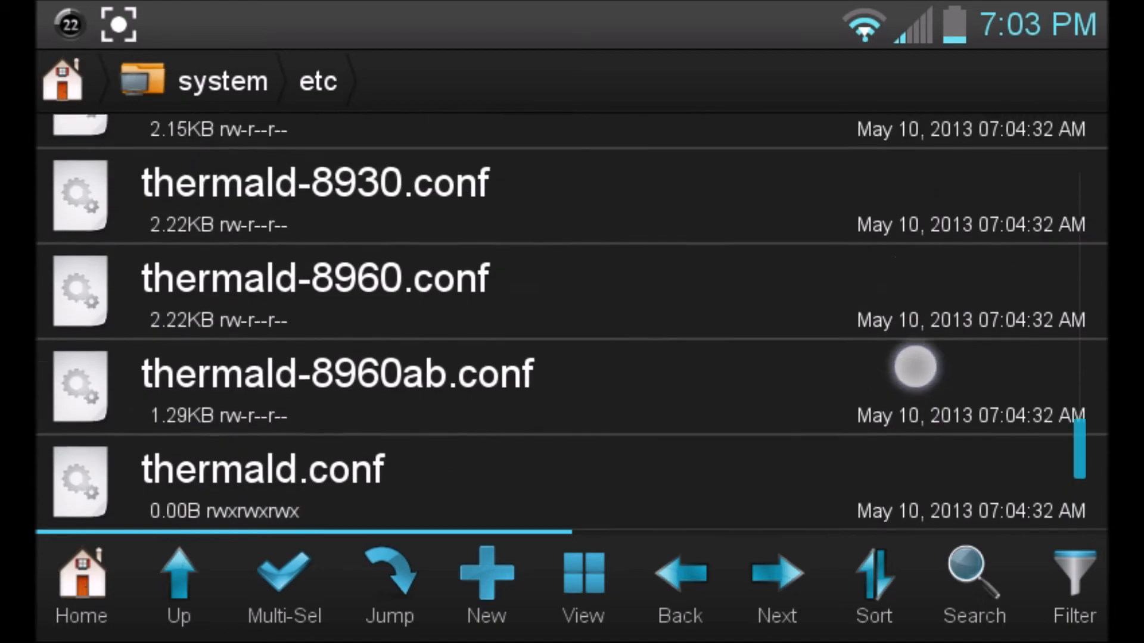
{"action": "scroll", "coordinate": [912, 375], "scroll_direction": "up", "scroll_amount": 4}
{"action": "scroll", "coordinate": [902, 376], "scroll_direction": "down", "scroll_amount": 1}
{"action": "scroll", "coordinate": [943, 313], "scroll_direction": "up", "scroll_amount": 1}
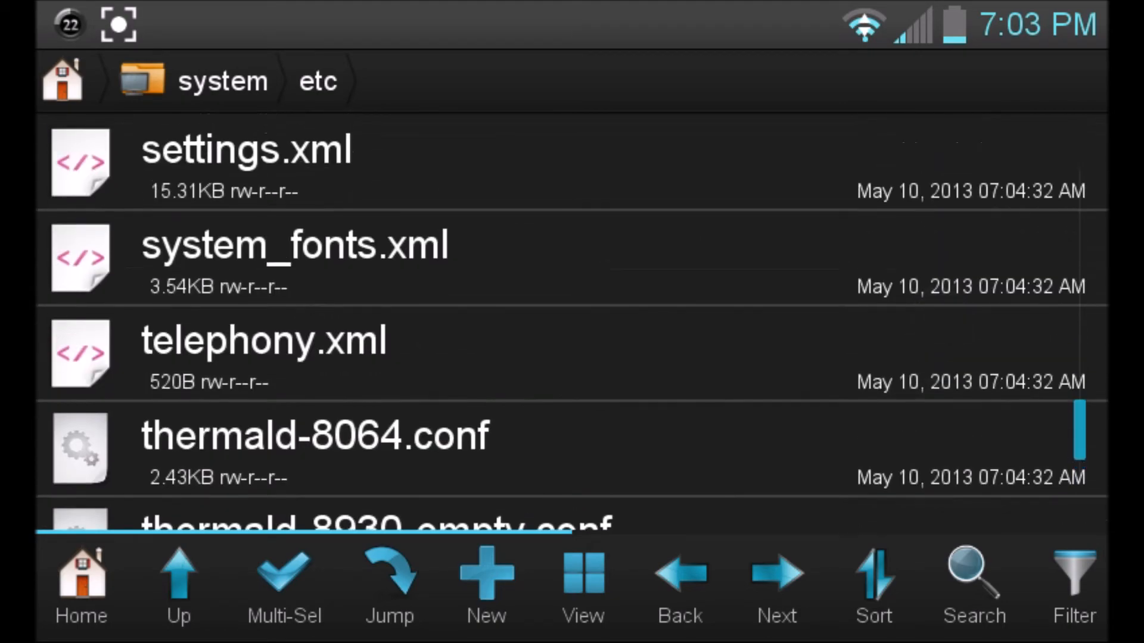
{"action": "left_click", "coordinate": [956, 268]}
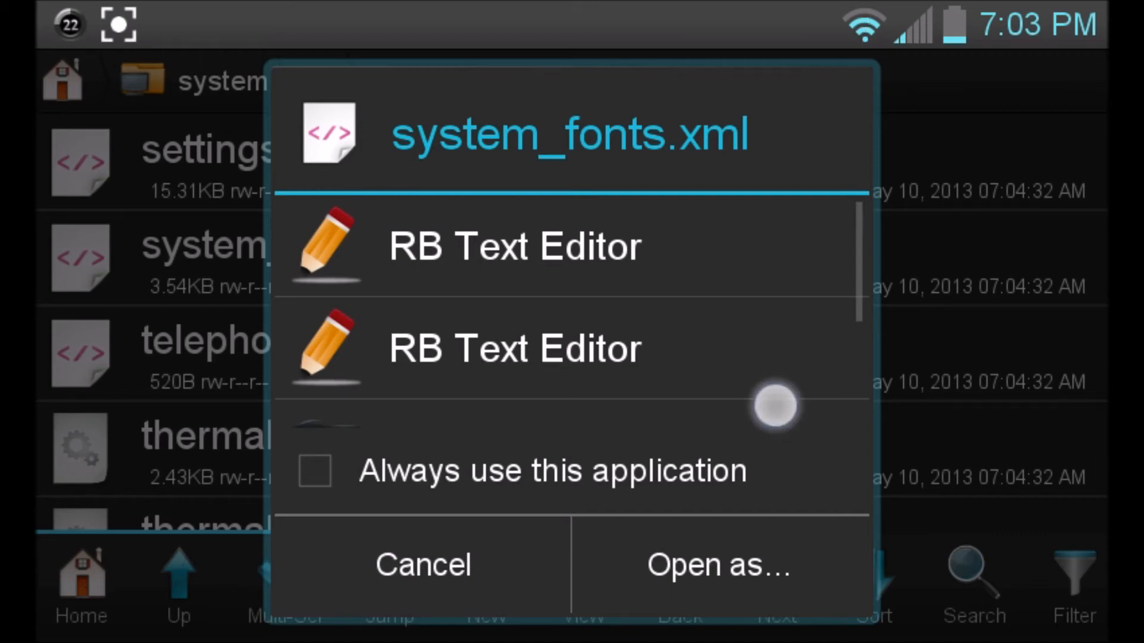
Step: View system_fonts.xml in RB Text Editor and scroll through its font entries
{"action": "mouse_move", "coordinate": [776, 406]}
{"action": "left_mouse_down"}
{"action": "mouse_move", "coordinate": [762, 204]}
{"action": "mouse_move", "coordinate": [766, 358]}
{"action": "left_mouse_up"}
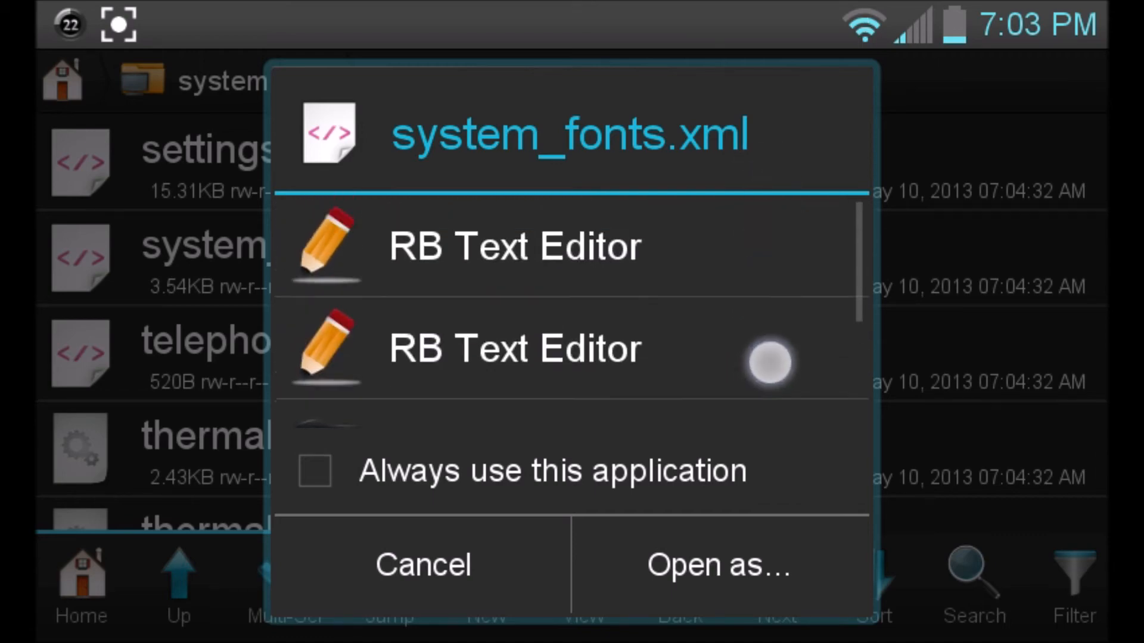
{"action": "left_click", "coordinate": [713, 244]}
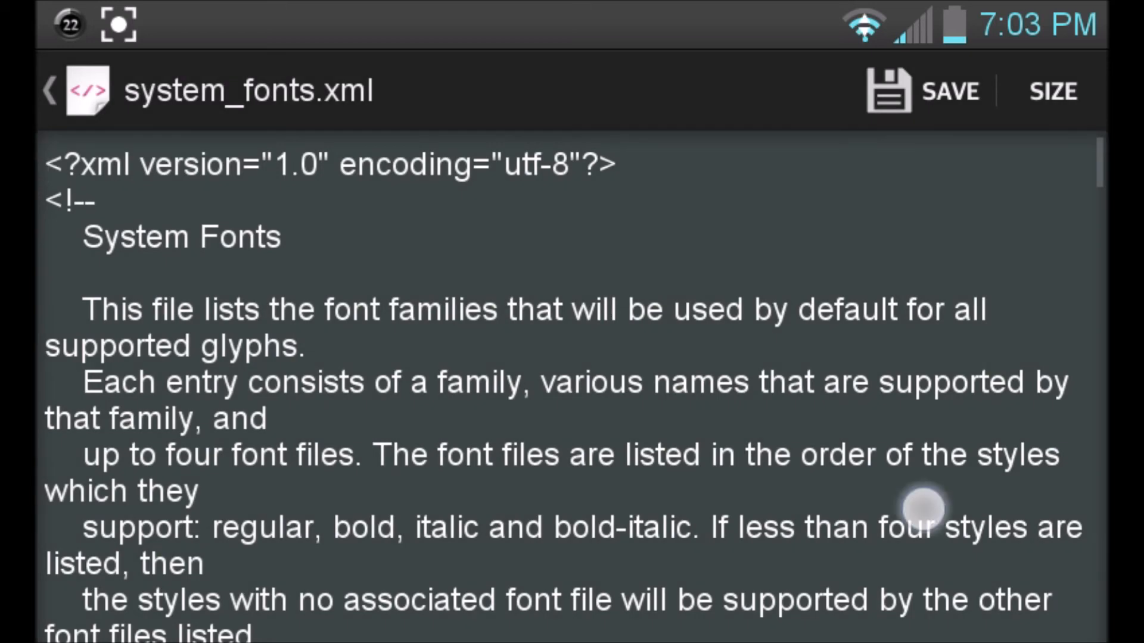
{"action": "left_click_drag", "start_coordinate": [920, 505], "coordinate": [921, 288]}
{"action": "left_click_drag", "start_coordinate": [929, 501], "coordinate": [938, 308]}
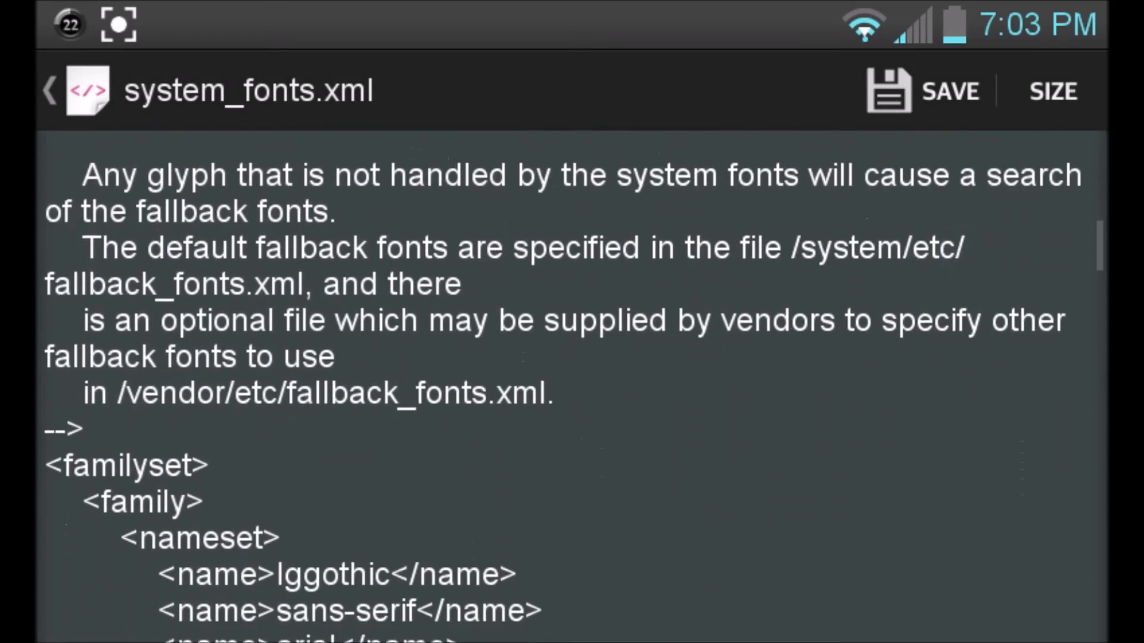
{"action": "mouse_move", "coordinate": [923, 490]}
{"action": "left_mouse_down"}
{"action": "mouse_move", "coordinate": [928, 310]}
{"action": "mouse_move", "coordinate": [937, 358]}
{"action": "left_mouse_up"}
{"action": "left_click_drag", "start_coordinate": [948, 402], "coordinate": [965, 224]}
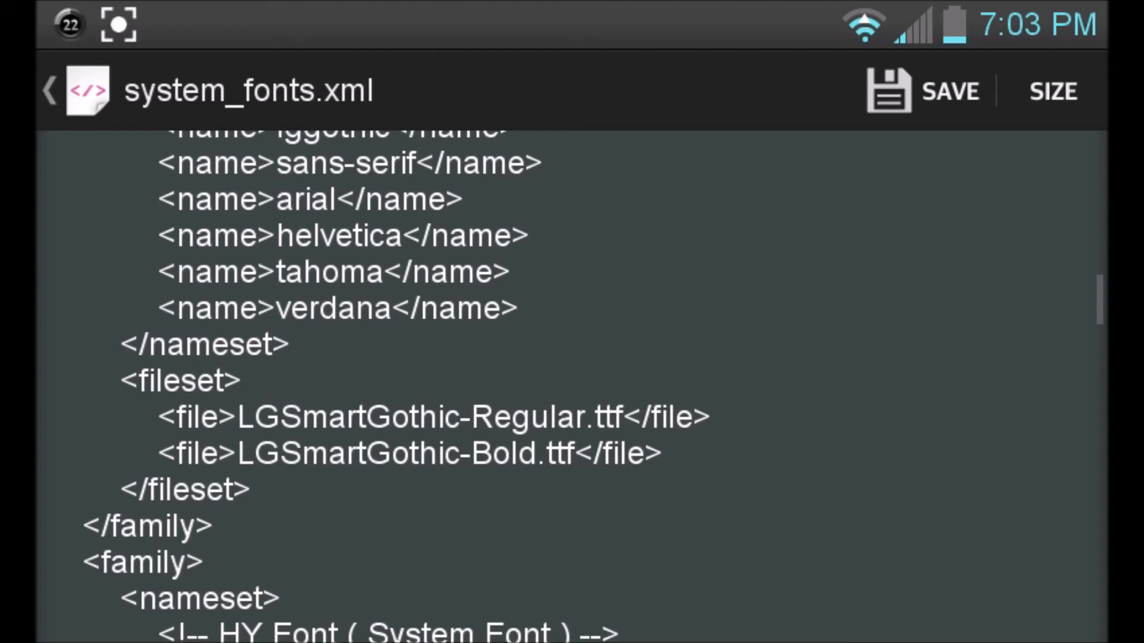
{"action": "left_click_drag", "start_coordinate": [947, 447], "coordinate": [947, 353]}
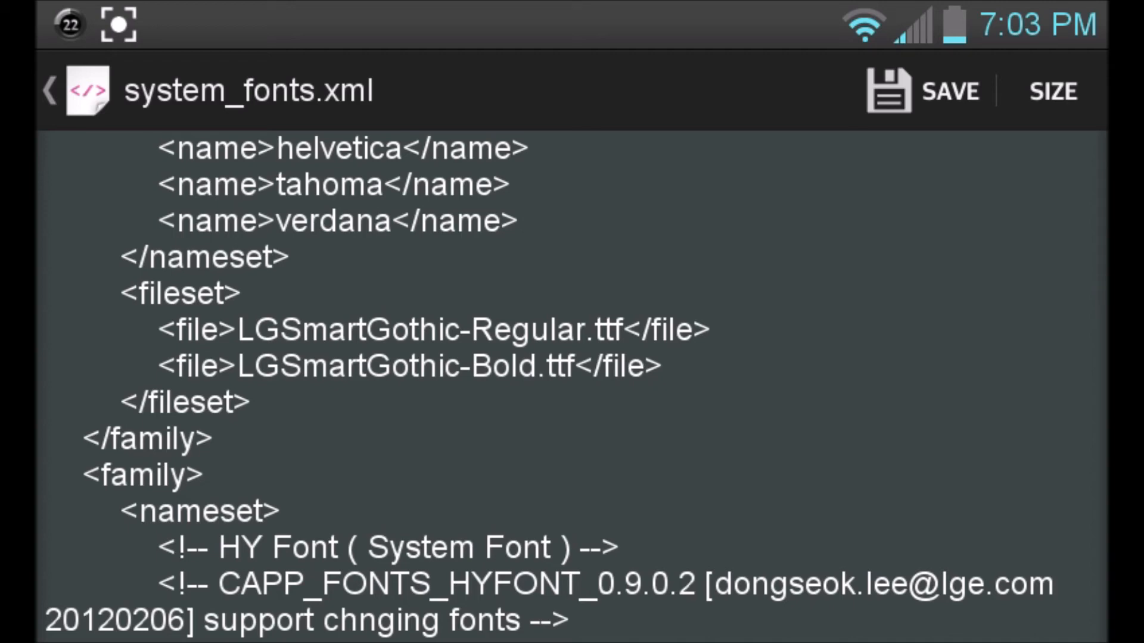
Step: Inspect the LGSmartGothic-Regular.ttf line with Done, then return to the home screen
{"action": "left_click", "coordinate": [711, 329]}
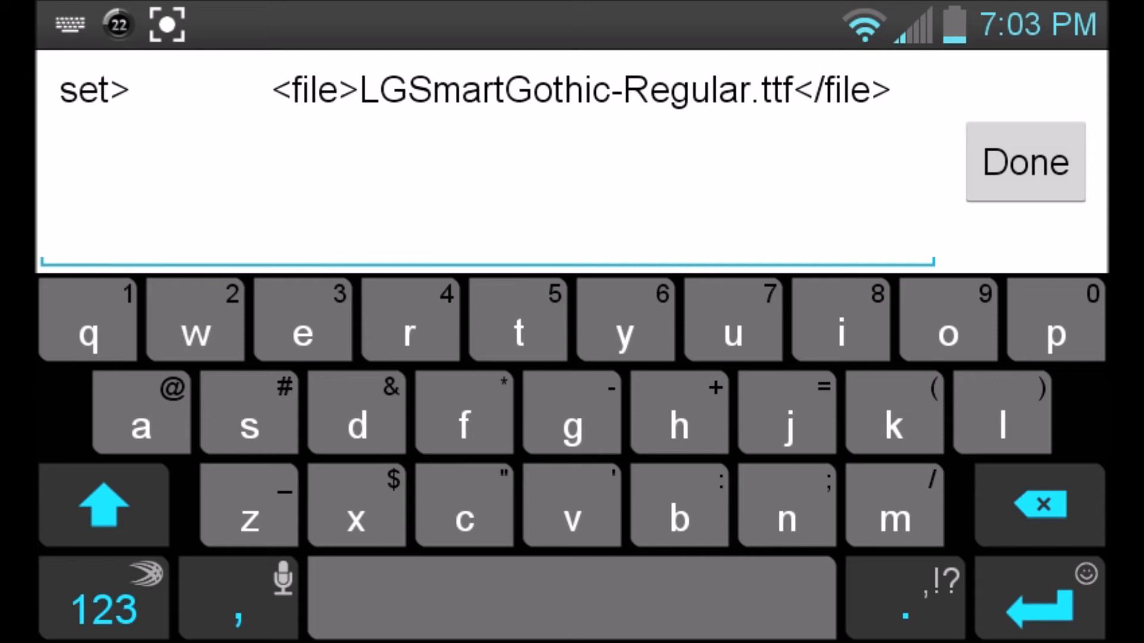
{"action": "left_click", "coordinate": [1025, 162]}
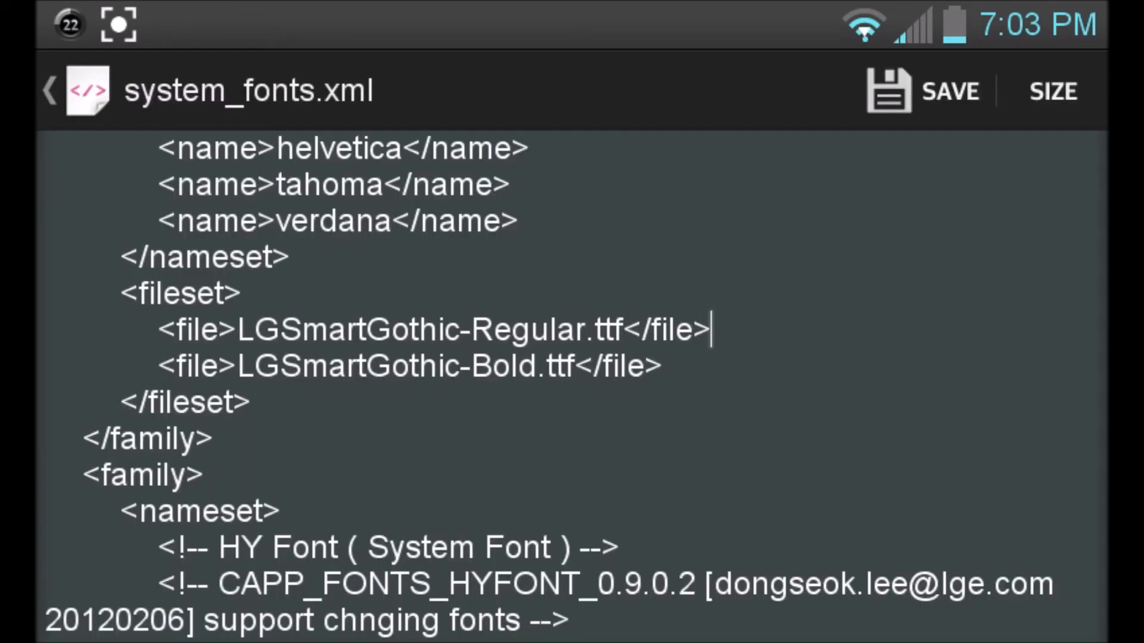
{"action": "key", "text": "Home"}
Step: In Select Fonts, check LGSmartGothic-Regular.ttf as the overwrite target and confirm with OK
{"action": "left_click", "coordinate": [652, 268]}
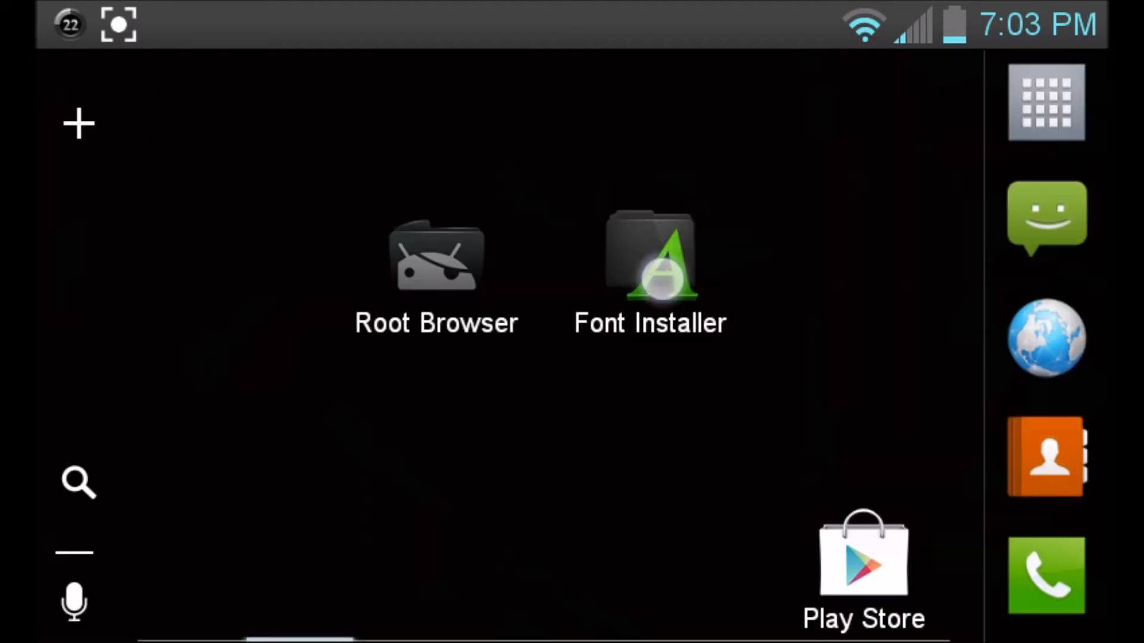
{"action": "left_click", "coordinate": [822, 409]}
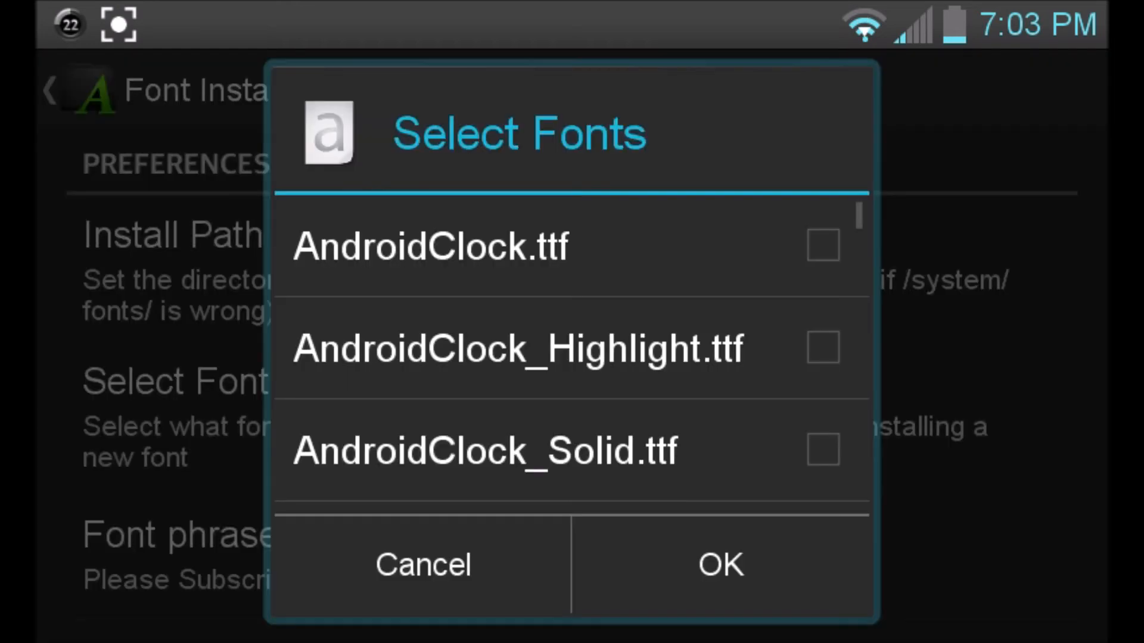
{"action": "left_click_drag", "start_coordinate": [764, 464], "coordinate": [764, 223]}
{"action": "left_click_drag", "start_coordinate": [804, 403], "coordinate": [808, 191]}
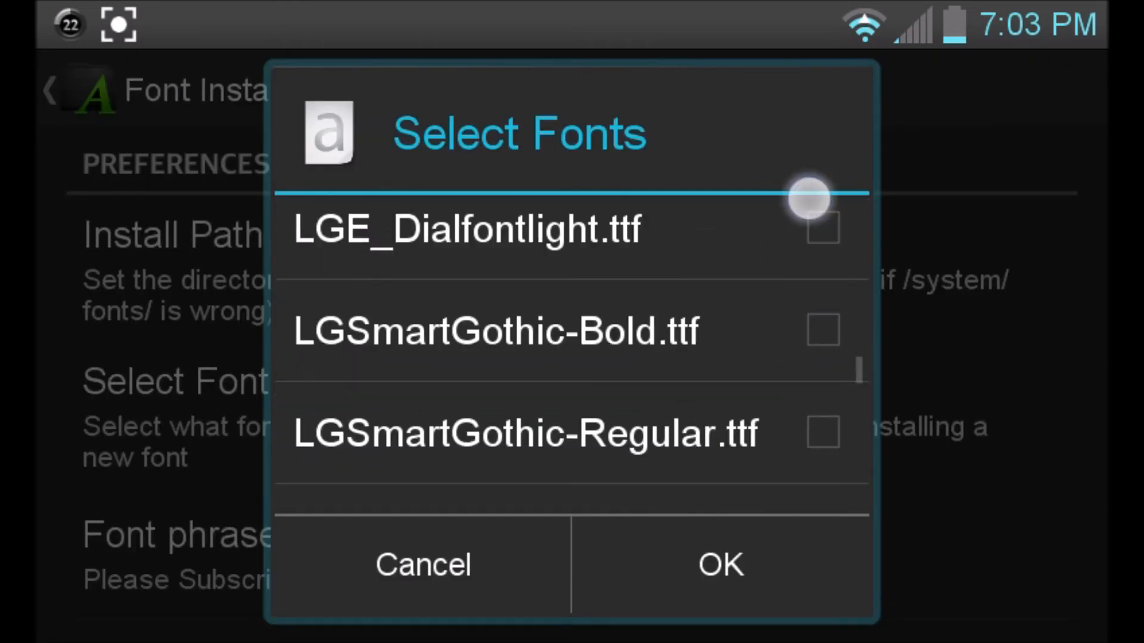
{"action": "mouse_move", "coordinate": [791, 358]}
{"action": "left_mouse_down"}
{"action": "mouse_move", "coordinate": [787, 255]}
{"action": "mouse_move", "coordinate": [793, 404]}
{"action": "left_mouse_up"}
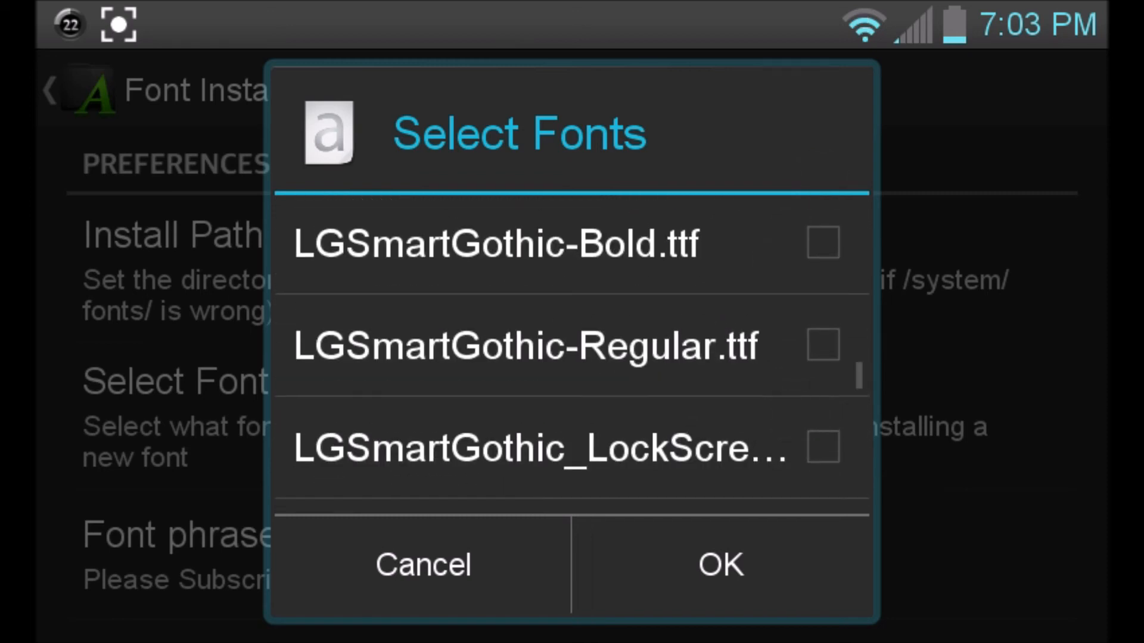
{"action": "left_click", "coordinate": [822, 345]}
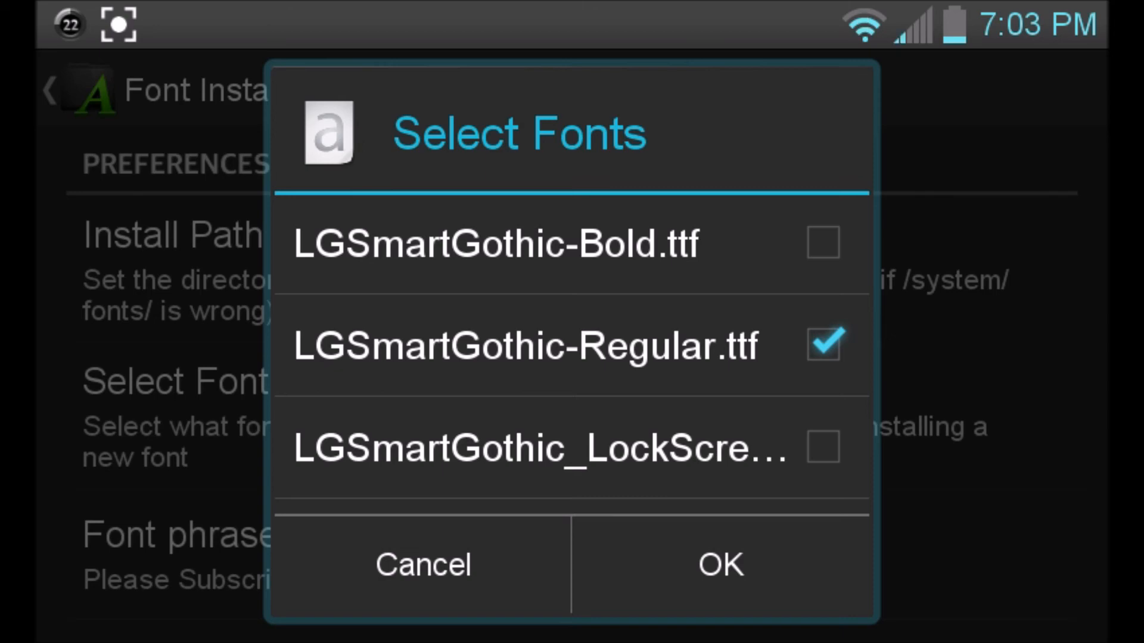
{"action": "left_click", "coordinate": [721, 565]}
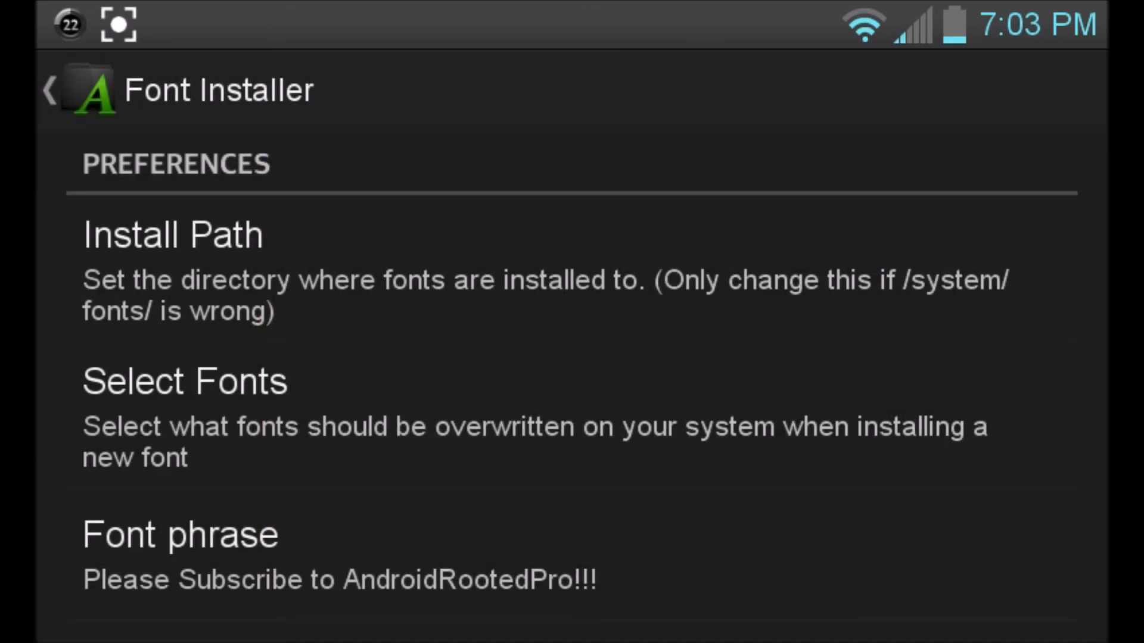
{"action": "key", "text": "Escape"}
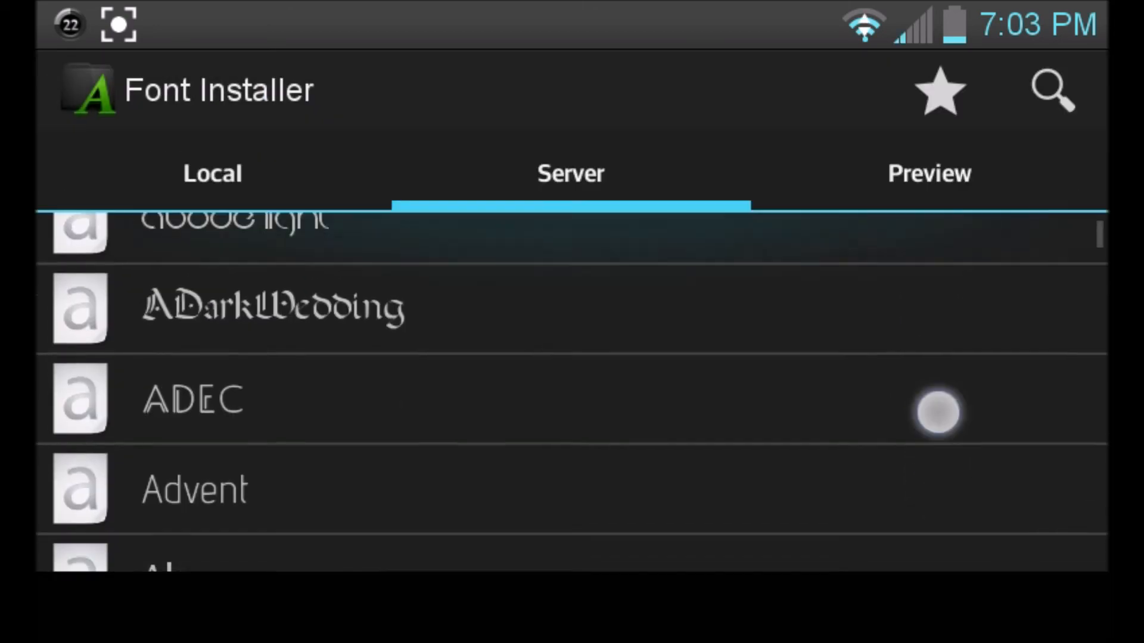
{"action": "left_click_drag", "start_coordinate": [938, 501], "coordinate": [957, 232]}
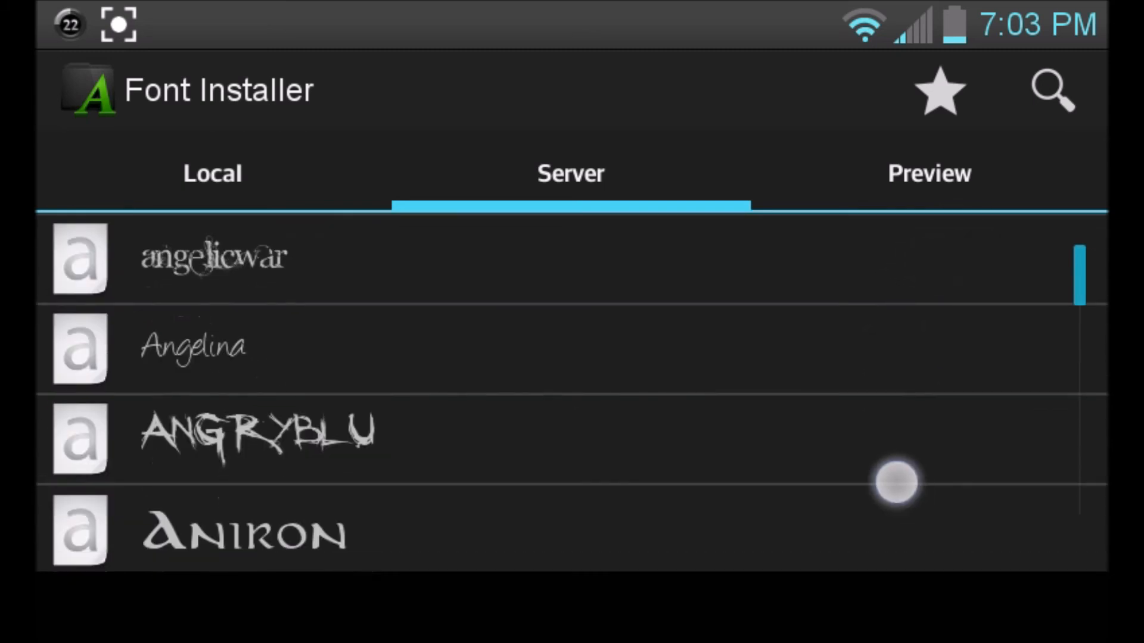
Step: Scroll to ANGRYBLU in the Server list and preview it
{"action": "mouse_move", "coordinate": [893, 480]}
{"action": "left_mouse_down"}
{"action": "mouse_move", "coordinate": [912, 286]}
{"action": "mouse_move", "coordinate": [894, 444]}
{"action": "left_mouse_up"}
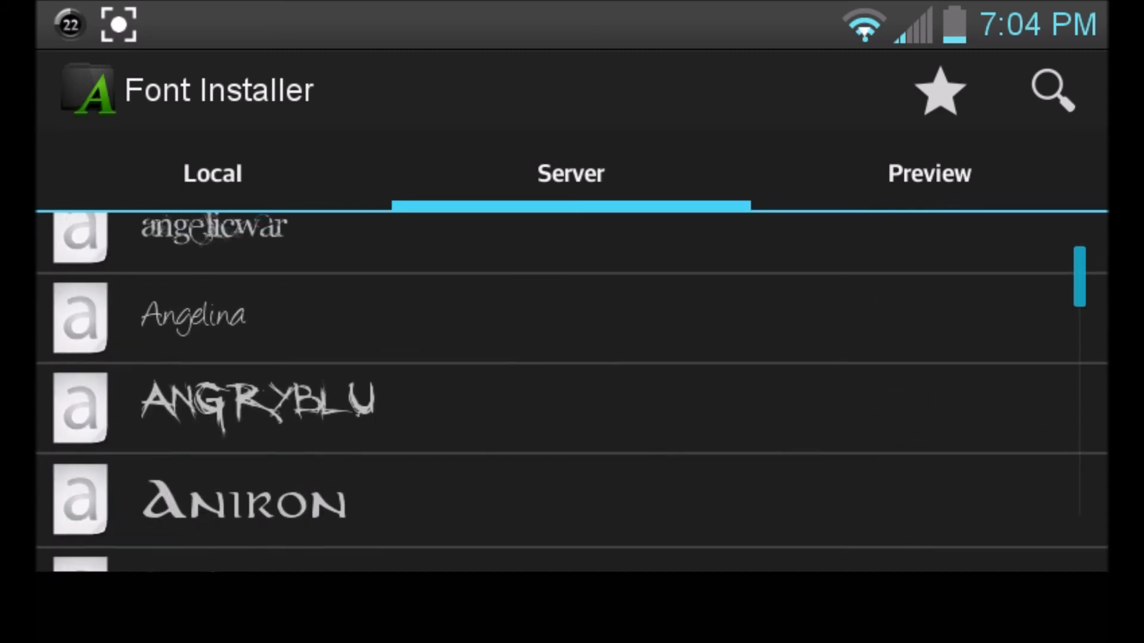
{"action": "left_click", "coordinate": [768, 416]}
{"action": "left_click", "coordinate": [723, 251]}
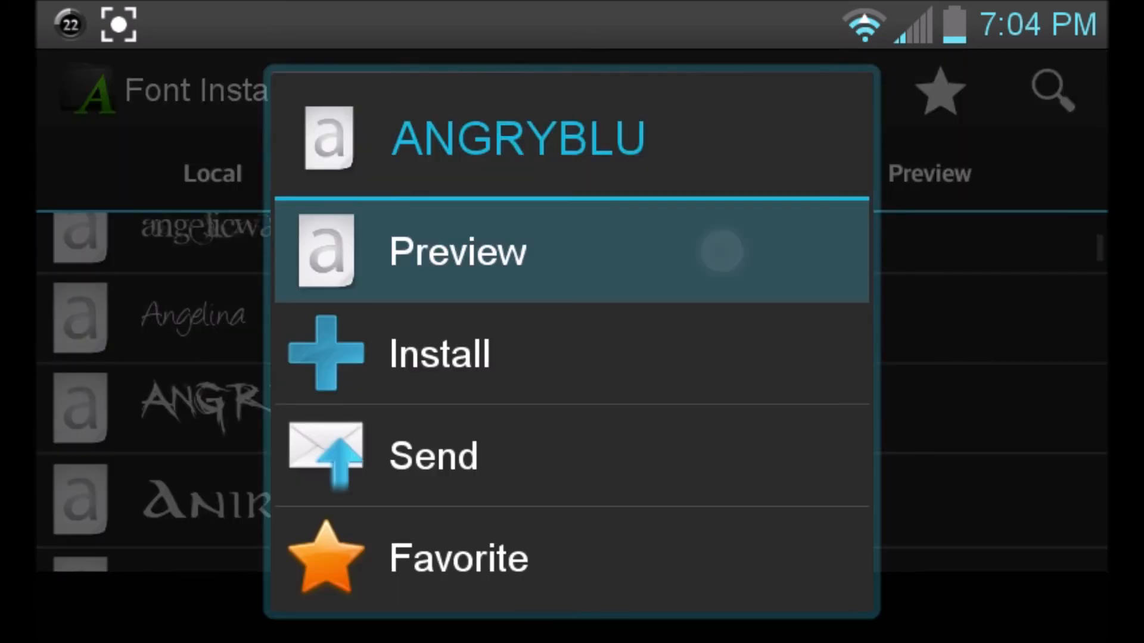
{"action": "key", "text": "Escape"}
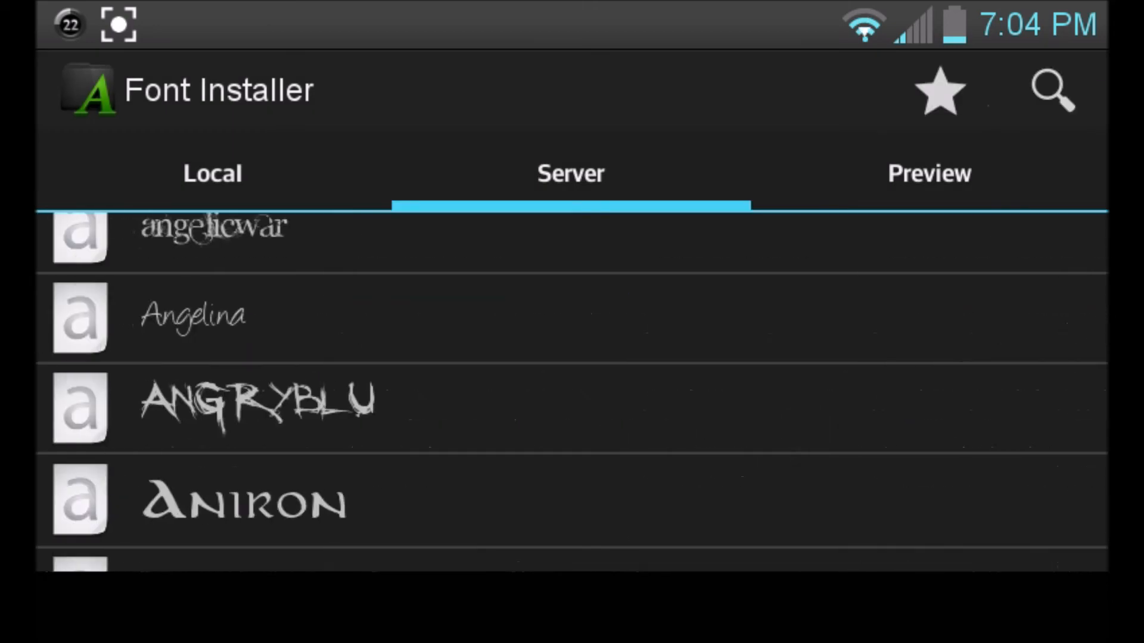
Step: Install the ANGRYBLU font so the phone reboots with it
{"action": "left_click", "coordinate": [835, 414]}
{"action": "left_click", "coordinate": [572, 353]}
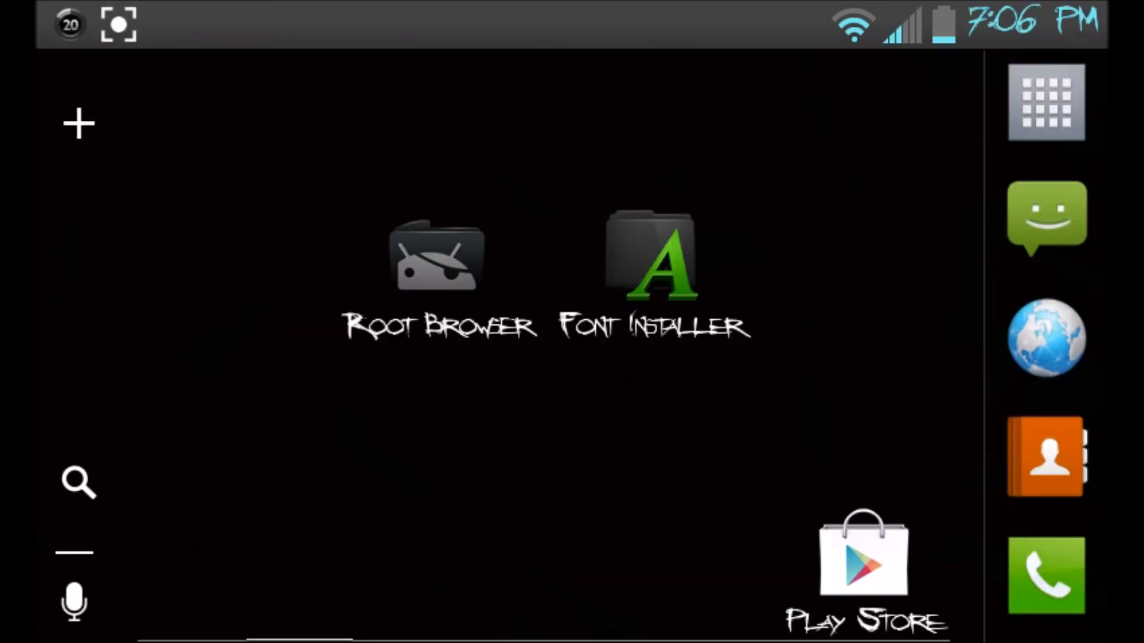
{"action": "left_click_drag", "start_coordinate": [805, 385], "coordinate": [447, 385]}
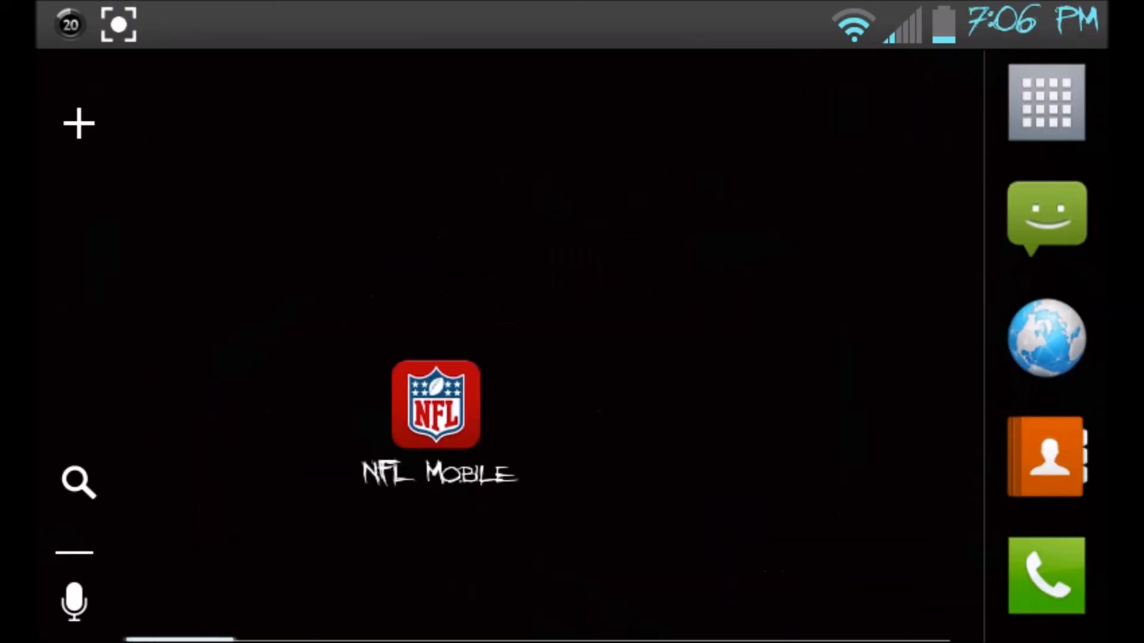
{"action": "left_click_drag", "start_coordinate": [536, 279], "coordinate": [224, 279]}
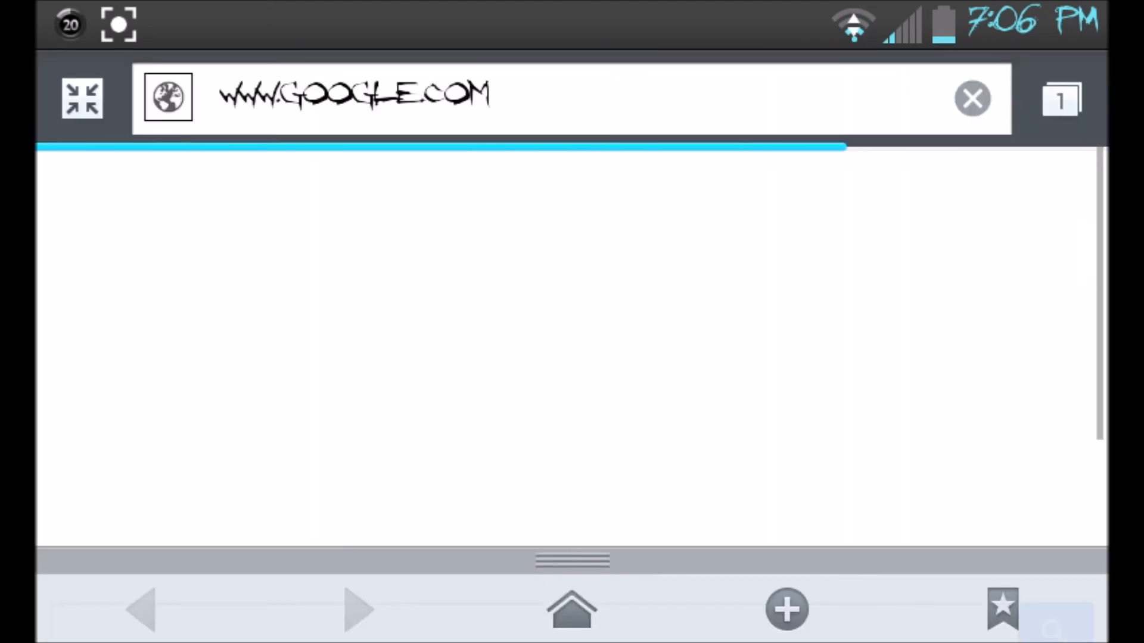
{"action": "key", "text": "Home"}
{"action": "left_click_drag", "start_coordinate": [358, 384], "coordinate": [805, 384]}
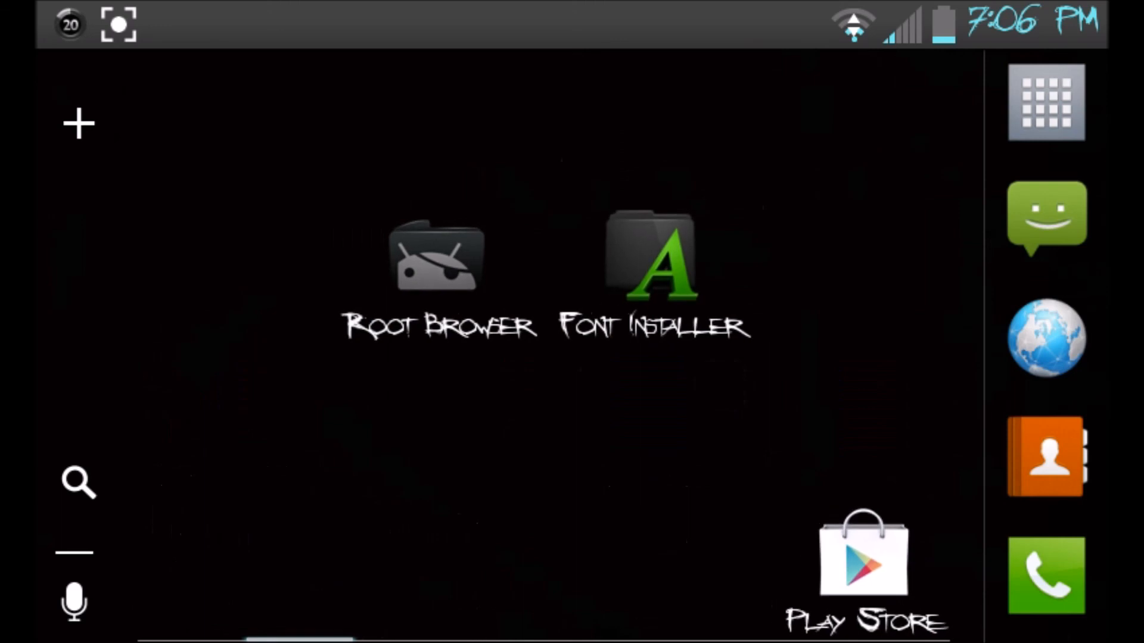
{"action": "left_click", "coordinate": [650, 272]}
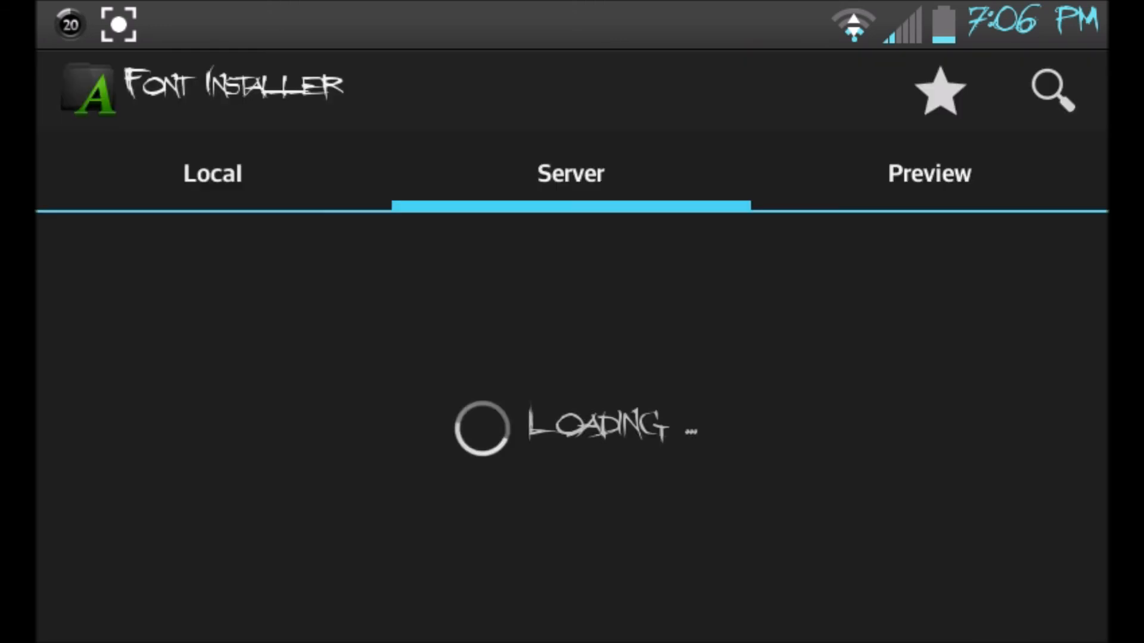
{"action": "mouse_move", "coordinate": [875, 536]}
{"action": "left_mouse_down"}
{"action": "mouse_move", "coordinate": [884, 317]}
{"action": "mouse_move", "coordinate": [918, 223]}
{"action": "left_mouse_up"}
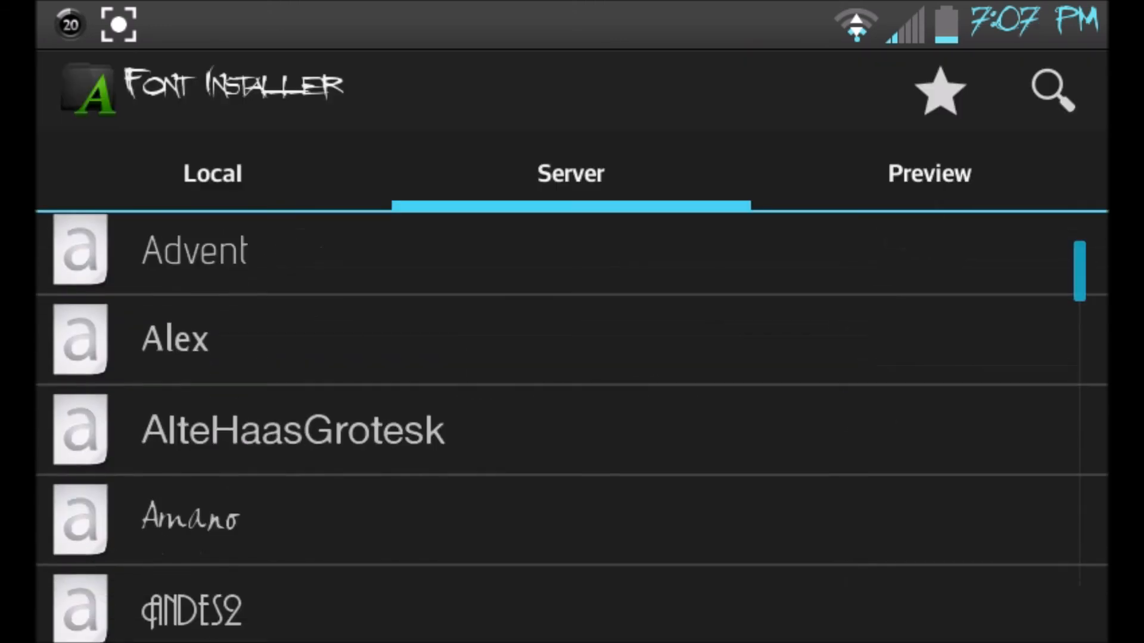
{"action": "left_click_drag", "start_coordinate": [894, 518], "coordinate": [952, 241]}
{"action": "left_click_drag", "start_coordinate": [903, 581], "coordinate": [904, 399]}
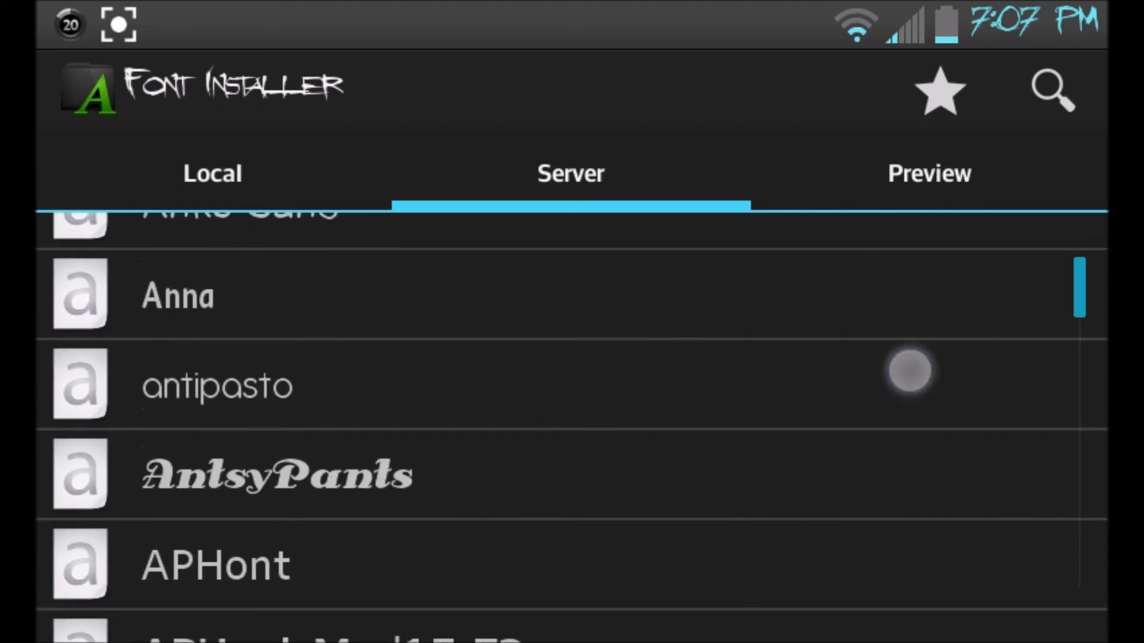
{"action": "left_click_drag", "start_coordinate": [903, 269], "coordinate": [903, 582]}
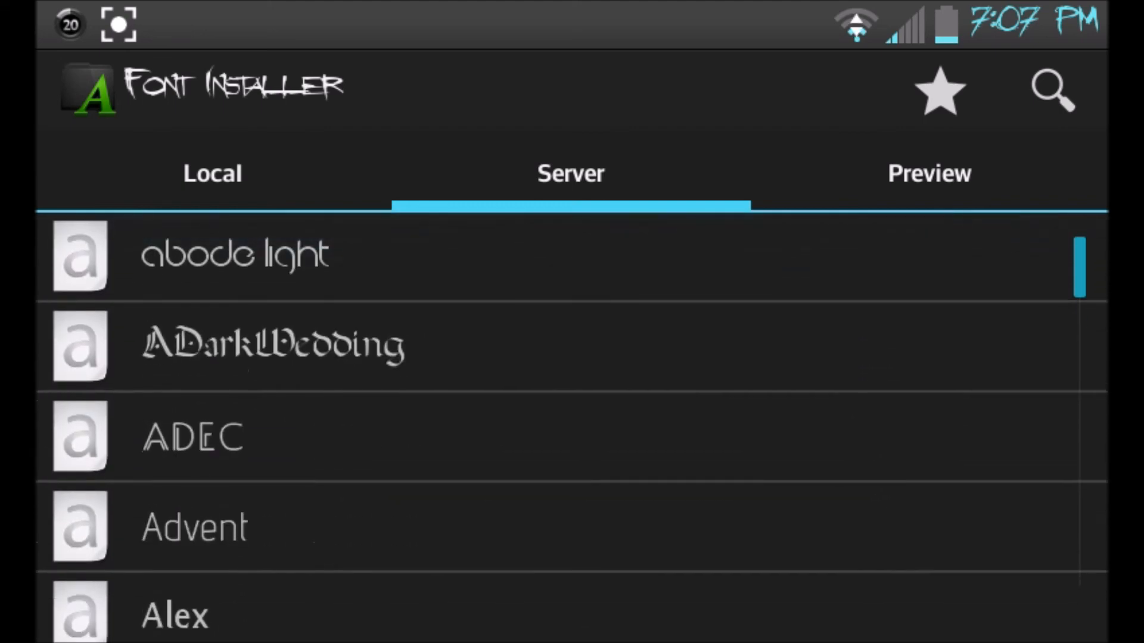
{"action": "key", "text": "Home"}
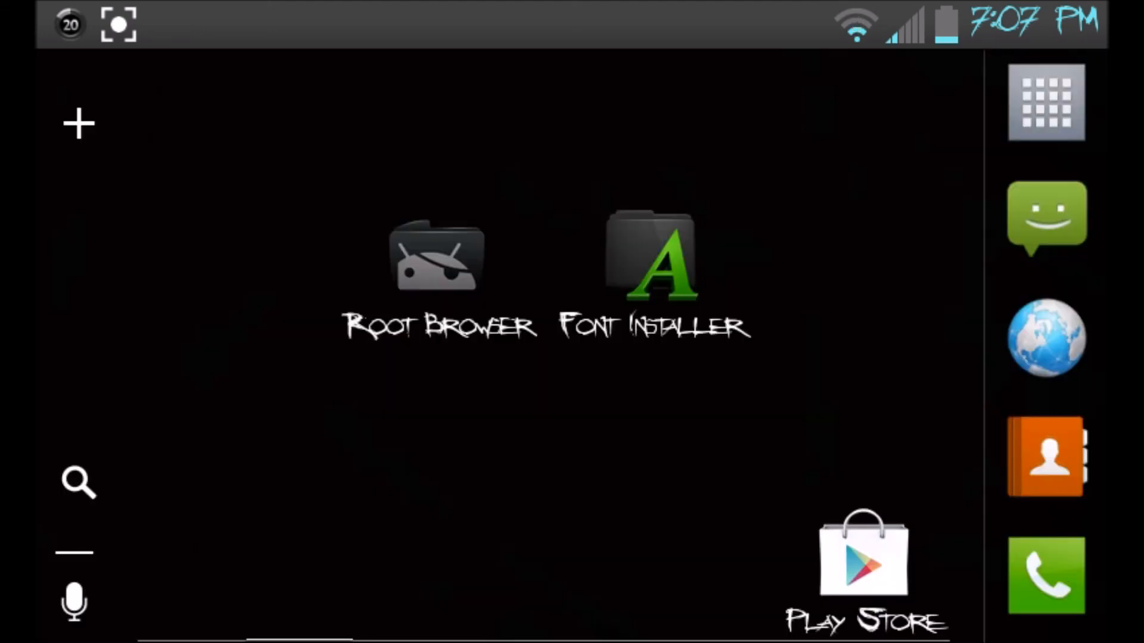